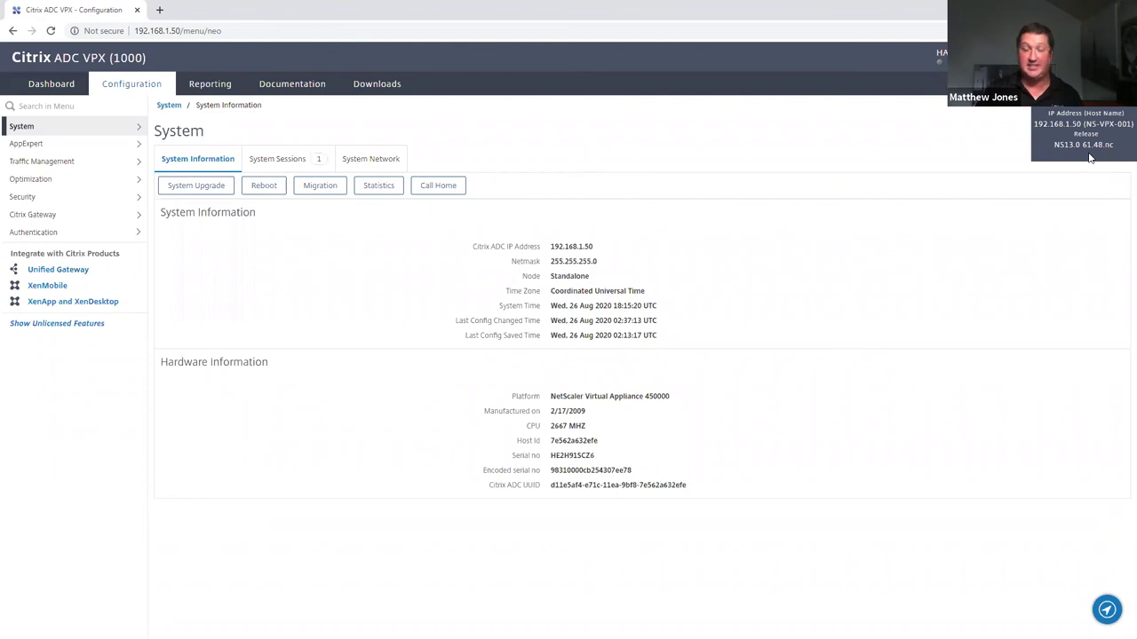
Browse System > Authentication > Advanced Policies to the Policy Label list (ps_label2, pl_label3, pl_label1)
{"action": "left_click", "coordinate": [101, 131]}
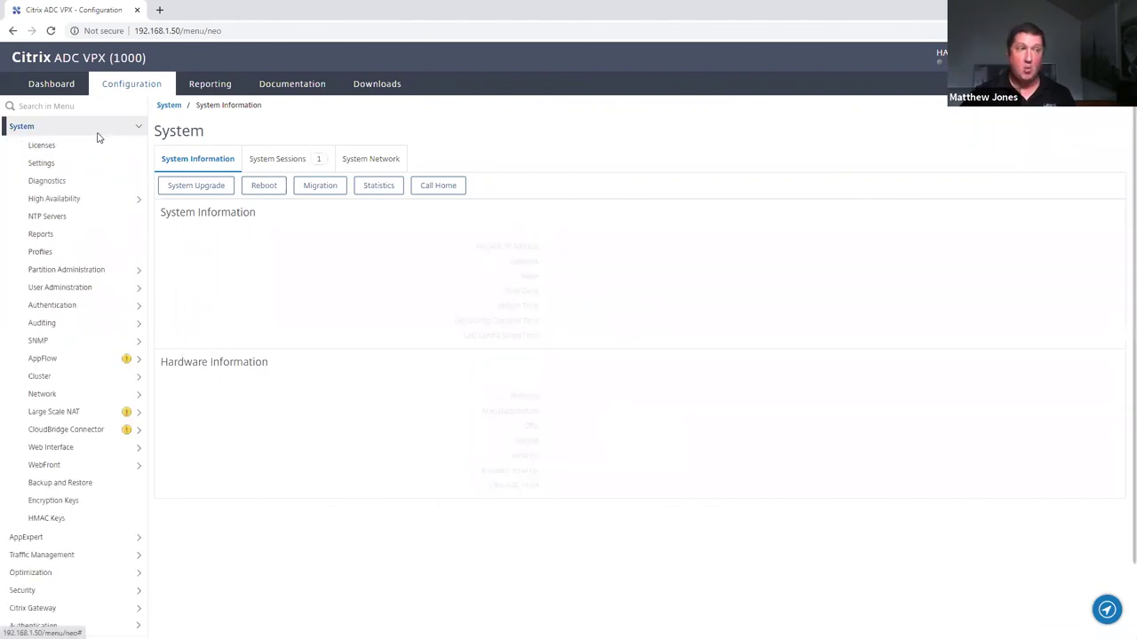
{"action": "left_click", "coordinate": [56, 291]}
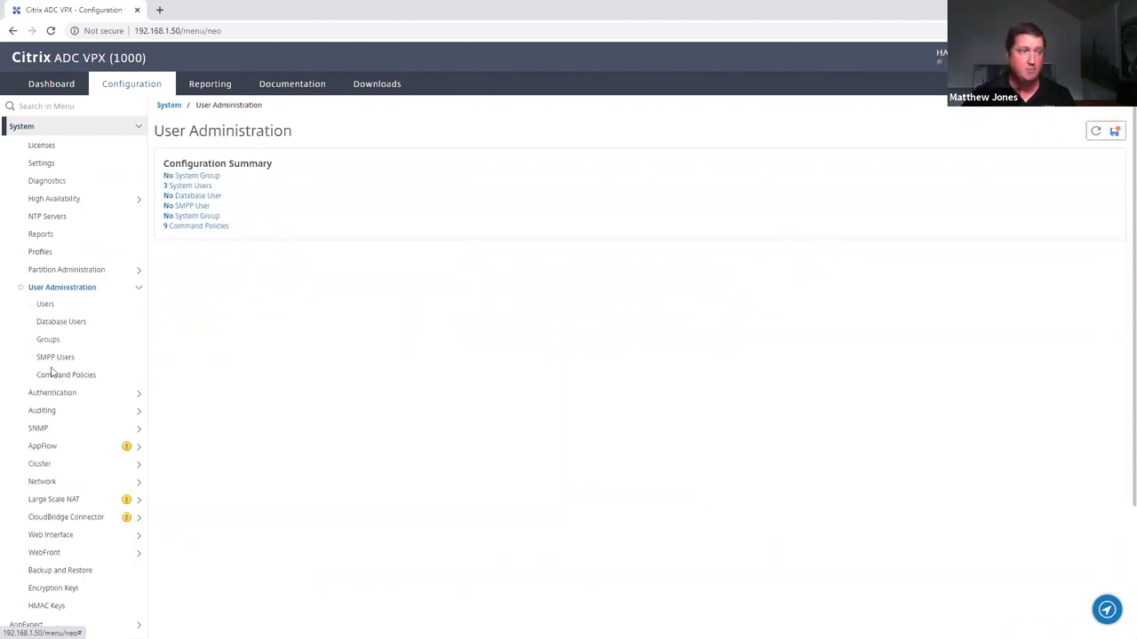
{"action": "left_click", "coordinate": [62, 394]}
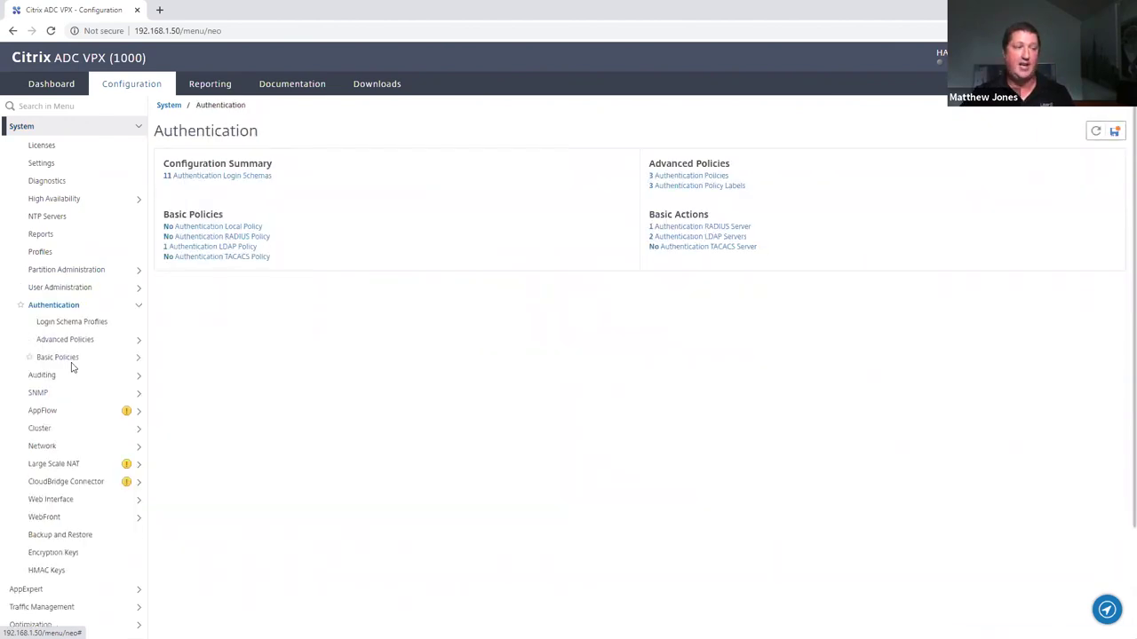
{"action": "left_click", "coordinate": [72, 362]}
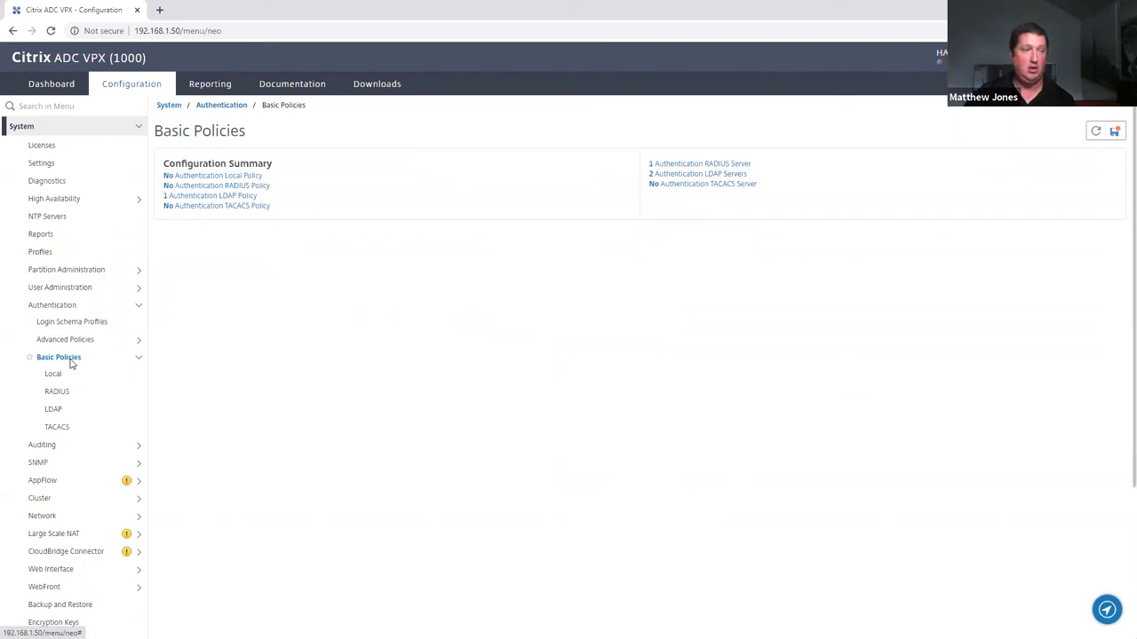
{"action": "left_click", "coordinate": [71, 359]}
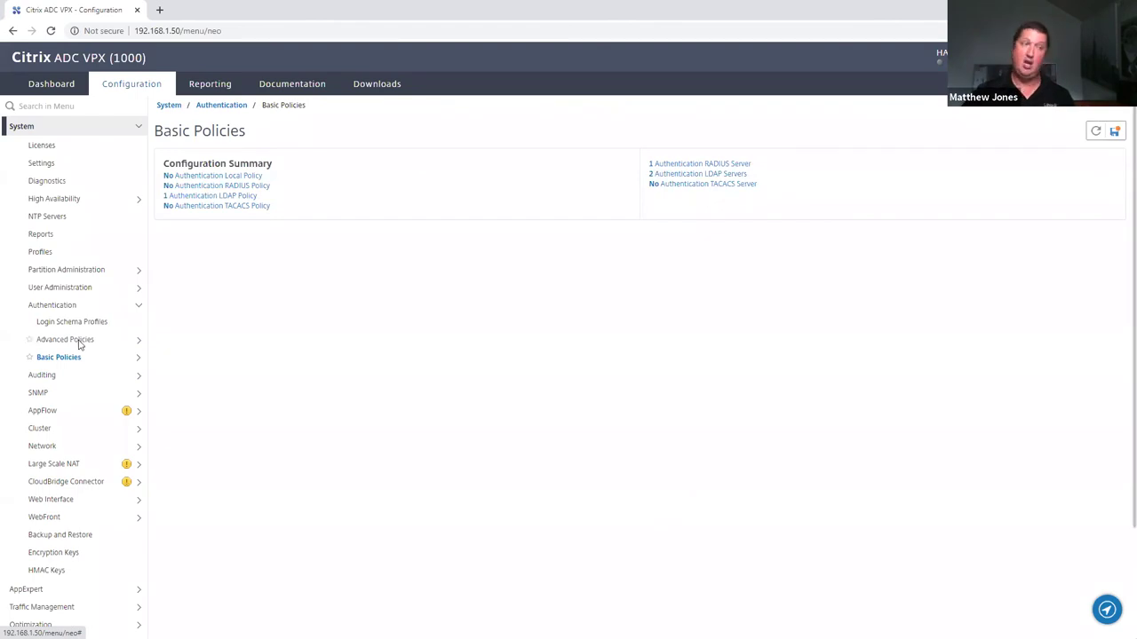
{"action": "left_click", "coordinate": [79, 342]}
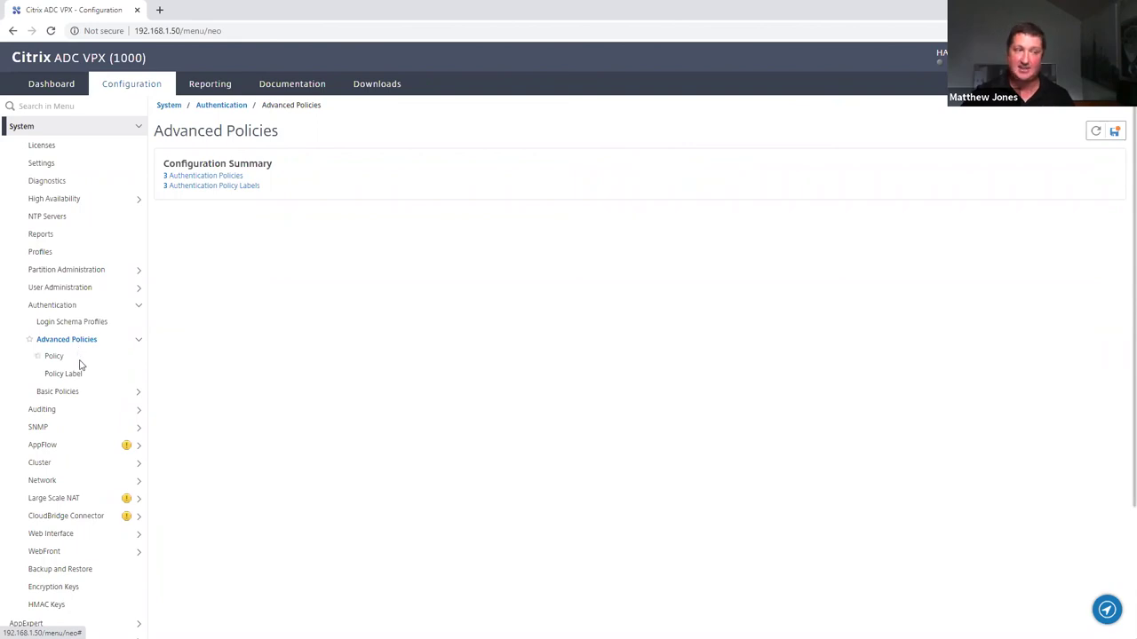
{"action": "left_click", "coordinate": [73, 359]}
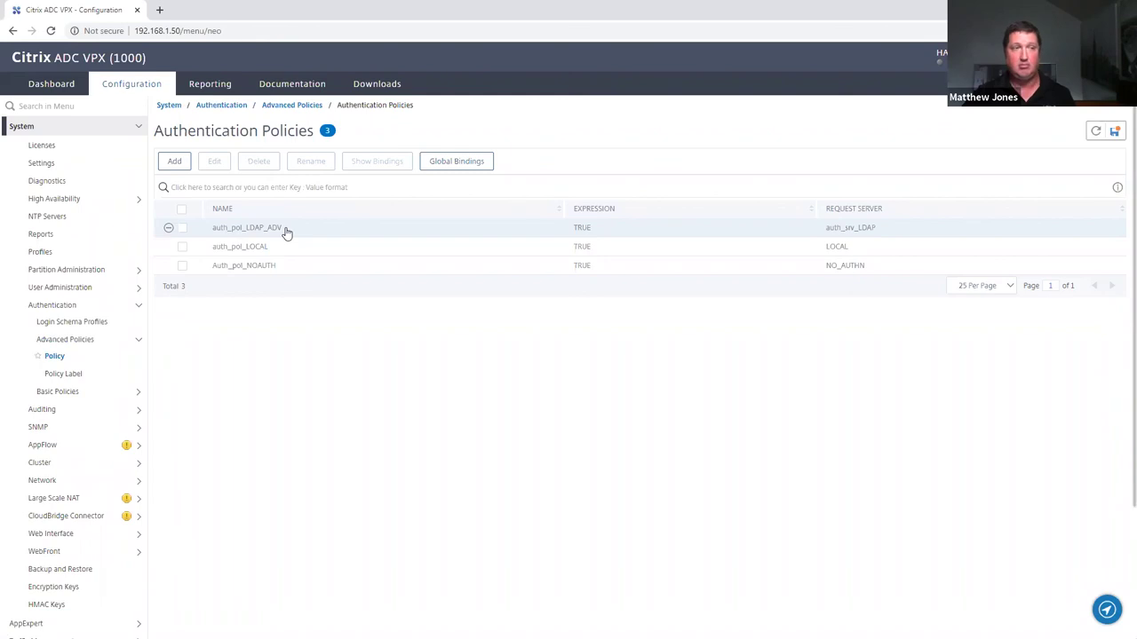
{"action": "left_click", "coordinate": [75, 377]}
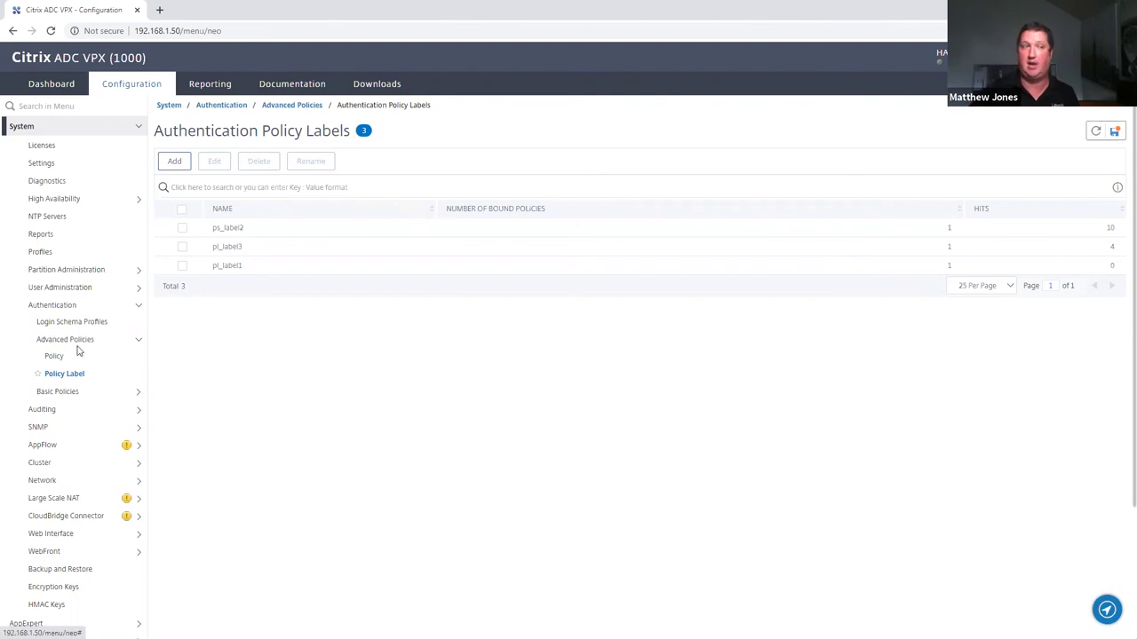
Review pl_label1's configuration, then return to the advanced Authentication Policies list
{"action": "left_click", "coordinate": [181, 266]}
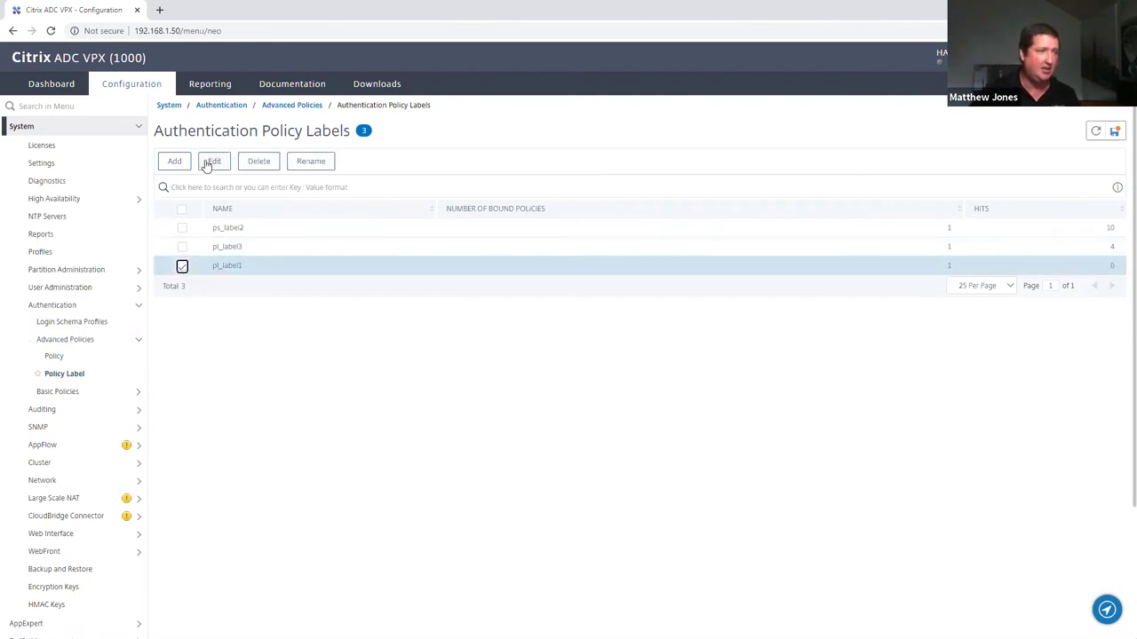
{"action": "left_click", "coordinate": [207, 161]}
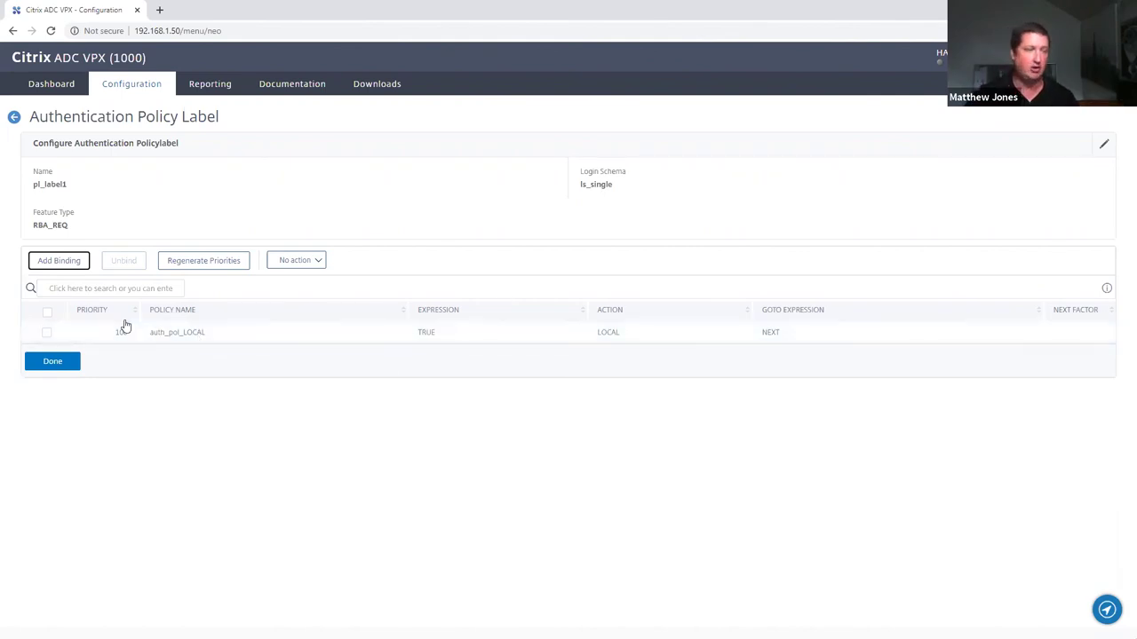
{"action": "left_click", "coordinate": [50, 361]}
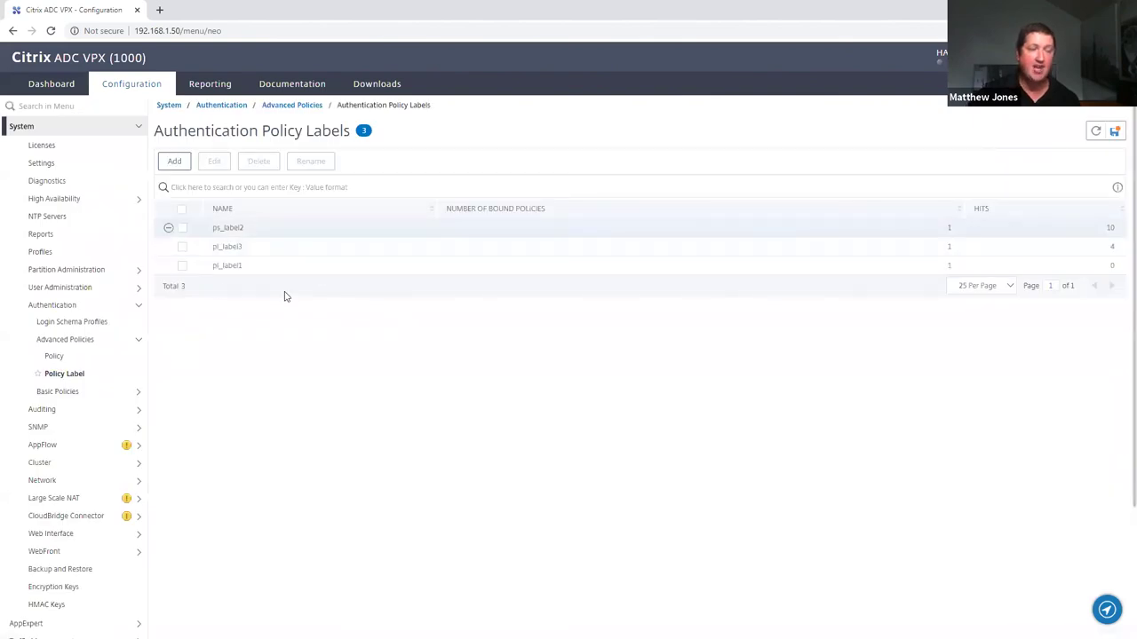
{"action": "left_click", "coordinate": [54, 356]}
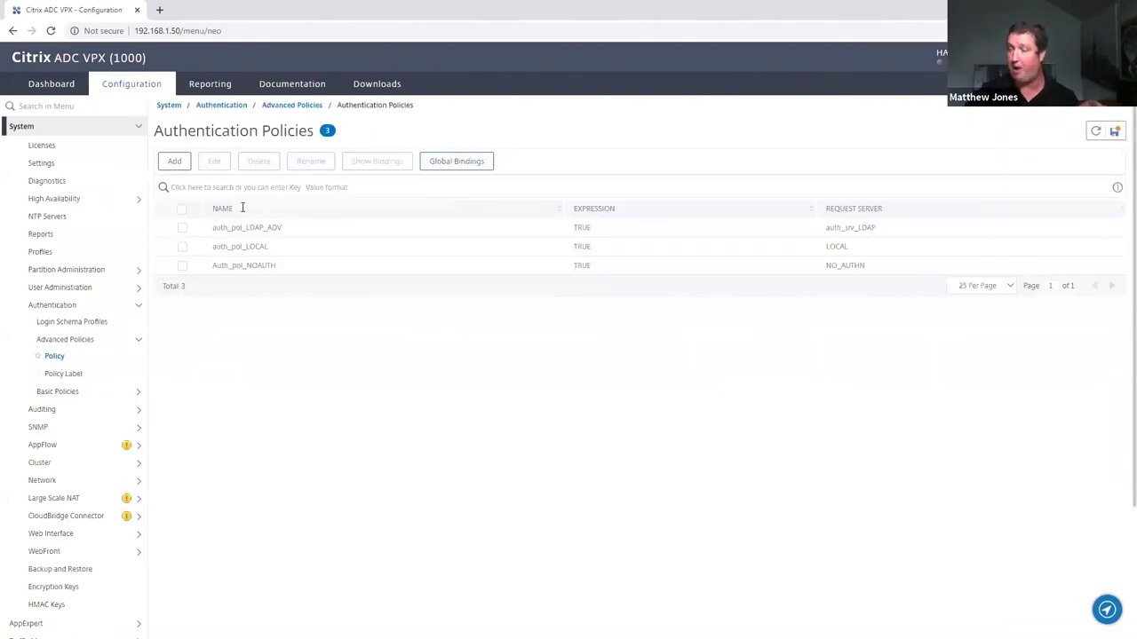
Edit the auth_pol_LDAP_ADV global binding and bring the Citrix login window forward
{"action": "left_click", "coordinate": [483, 163]}
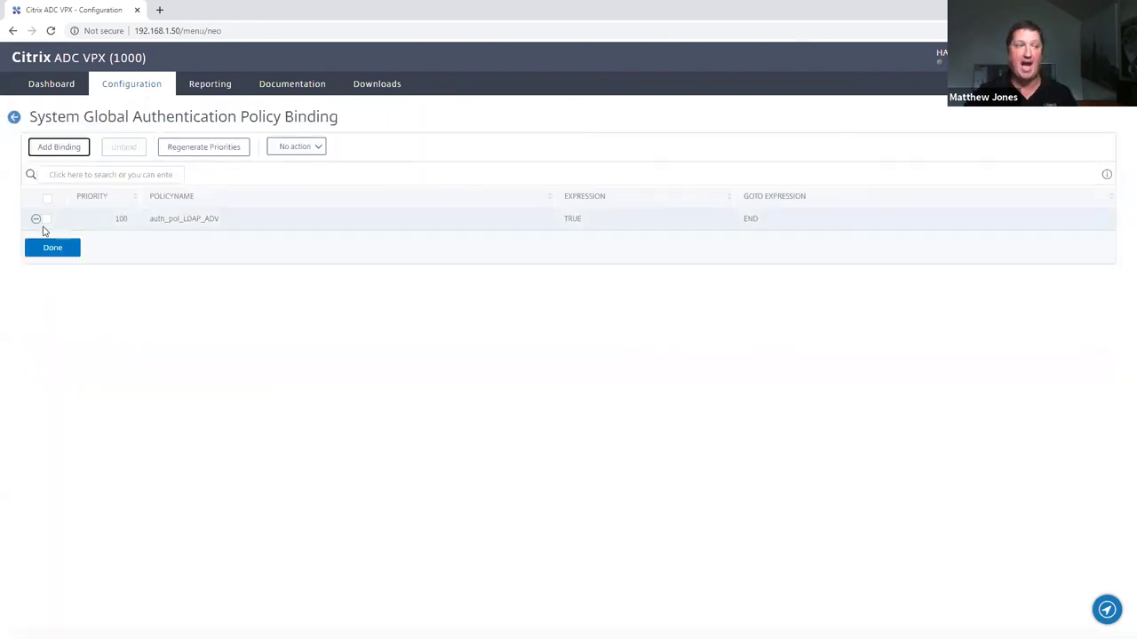
{"action": "left_click", "coordinate": [46, 221]}
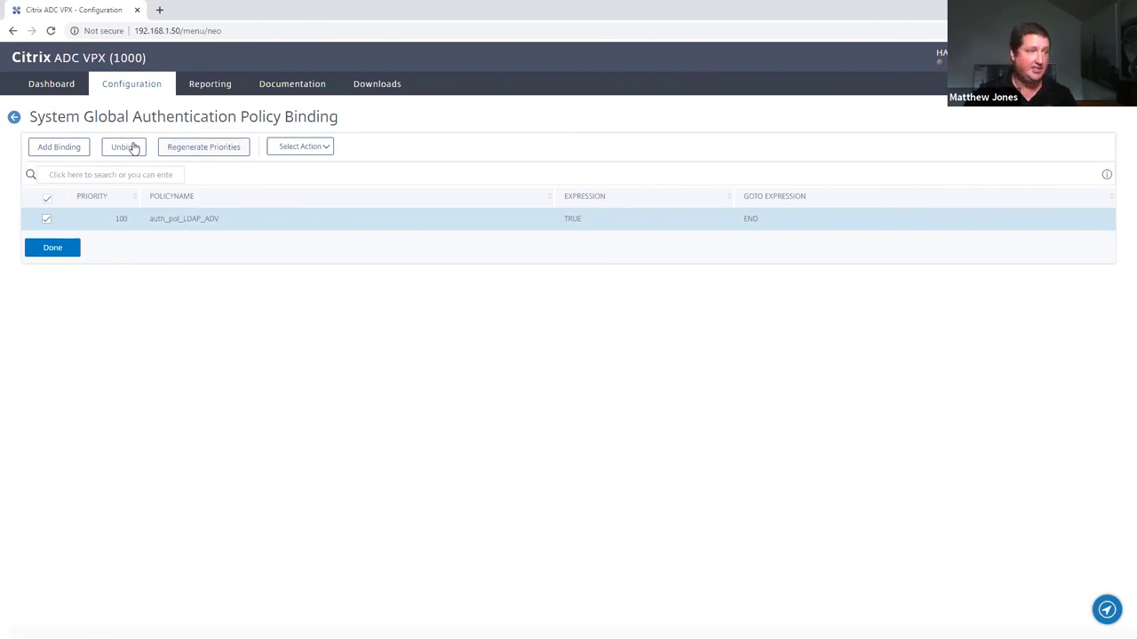
{"action": "left_click", "coordinate": [309, 147]}
{"action": "left_click", "coordinate": [308, 170]}
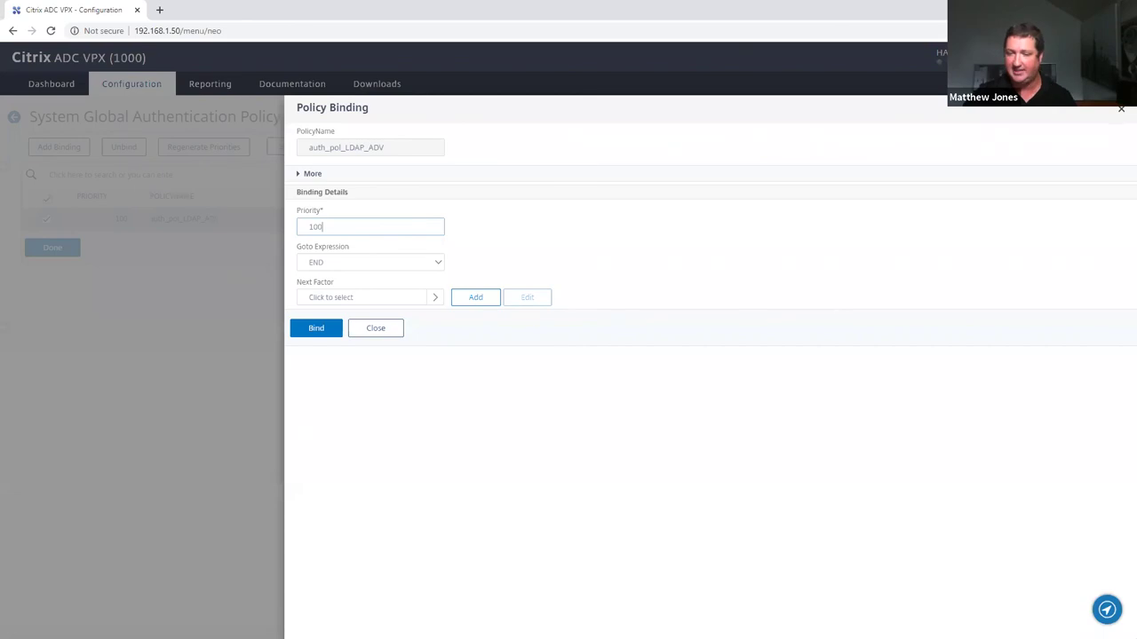
{"action": "key", "text": "alt+Tab"}
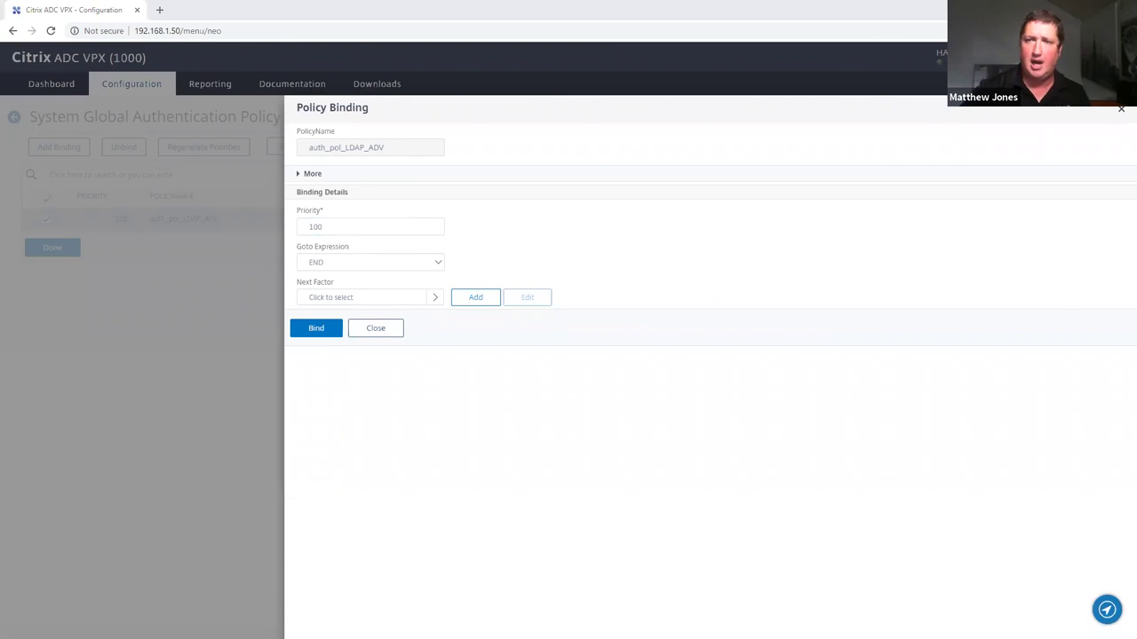
{"action": "key", "text": "alt+Tab"}
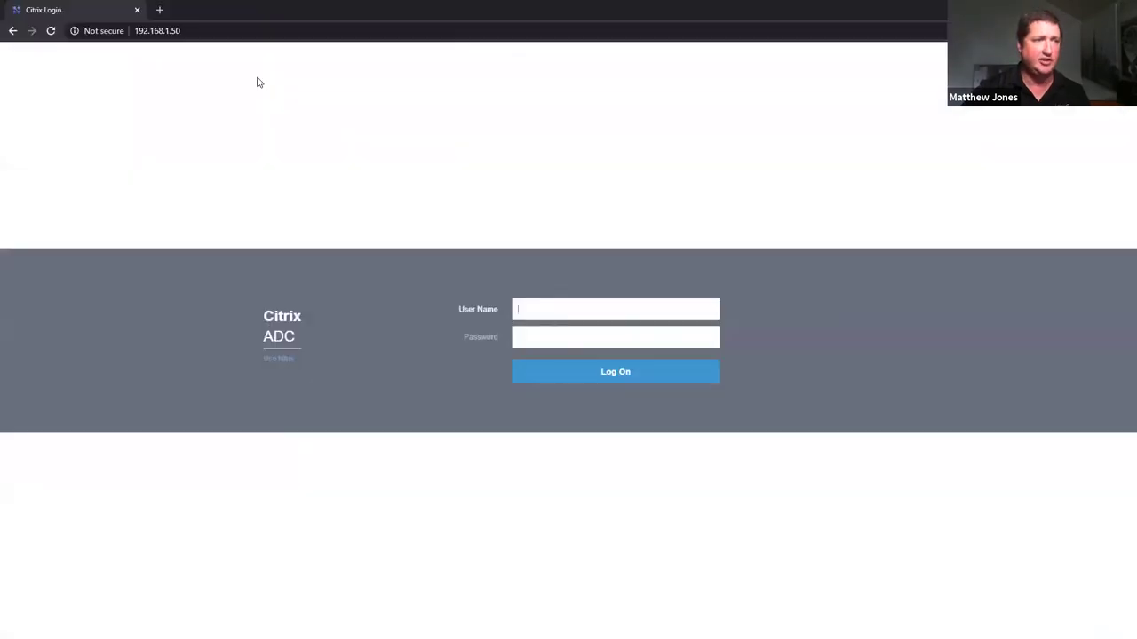
Submit a test logon with the test user name and password, then reopen the LDAP binding's actions
{"action": "double_click", "coordinate": [251, 6]}
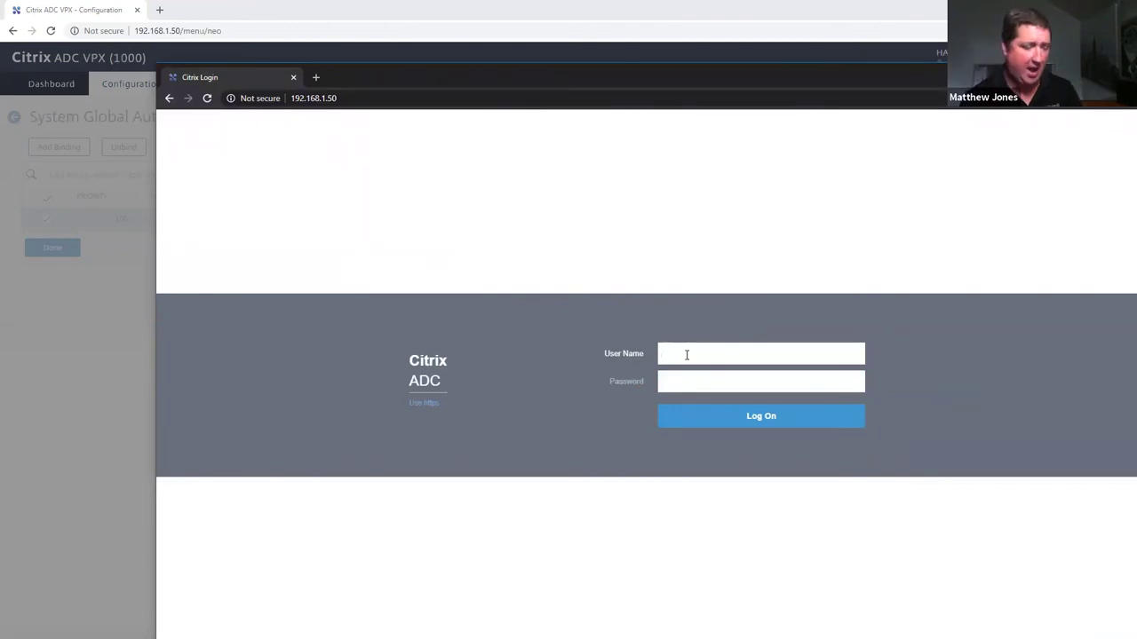
{"action": "type", "text": "user1"}
{"action": "key", "text": "Tab"}
{"action": "type", "text": "Password1"}
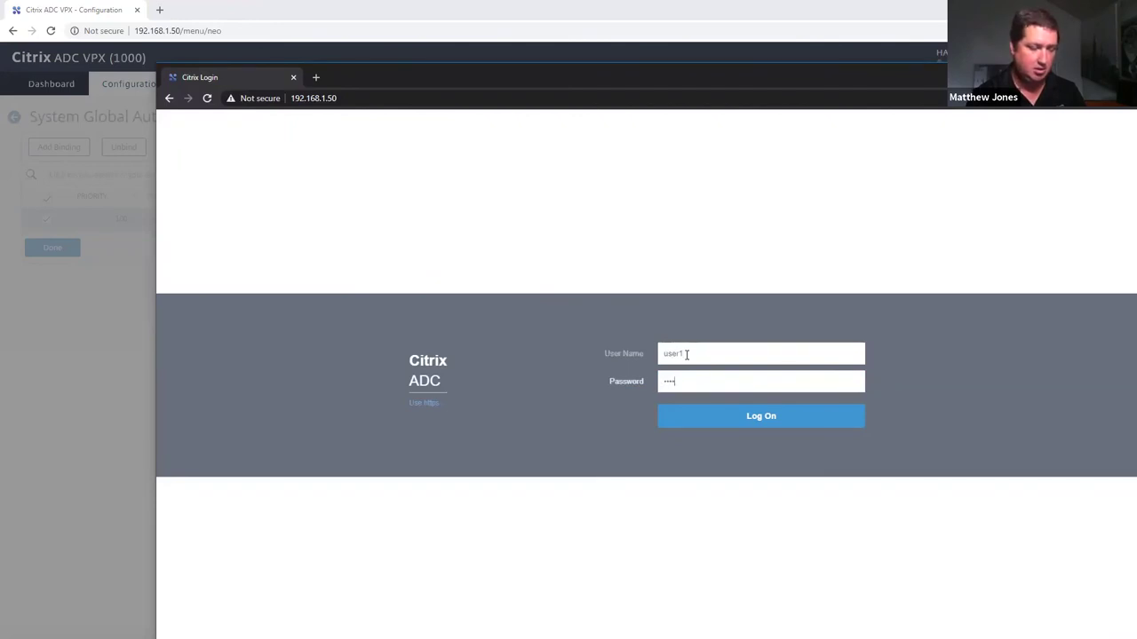
{"action": "key", "text": "Return"}
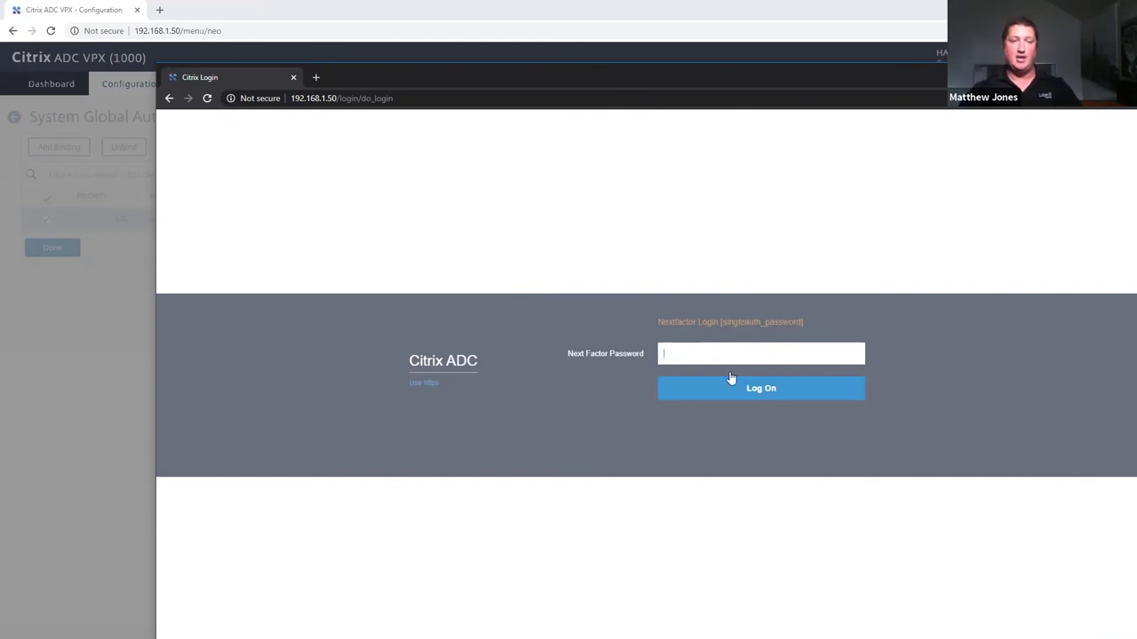
{"action": "left_click", "coordinate": [89, 356]}
{"action": "left_click", "coordinate": [298, 149]}
Set pl_label1 as the next factor of the auth_pol_LDAP_ADV global binding and bind it
{"action": "left_click", "coordinate": [325, 174]}
{"action": "left_click", "coordinate": [340, 299]}
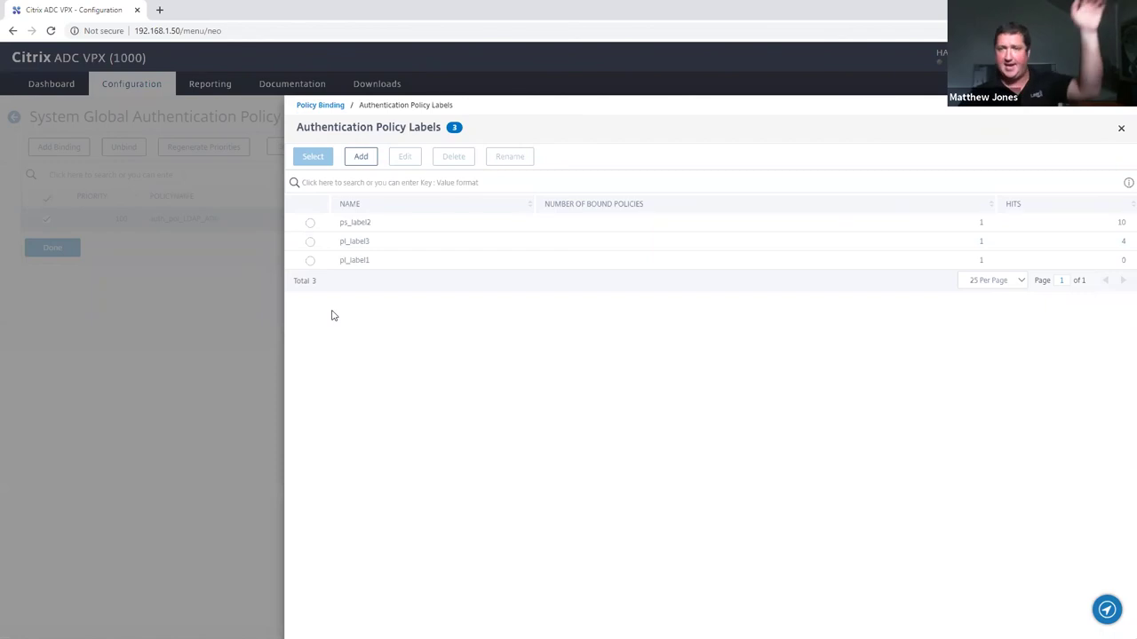
{"action": "left_click", "coordinate": [310, 260]}
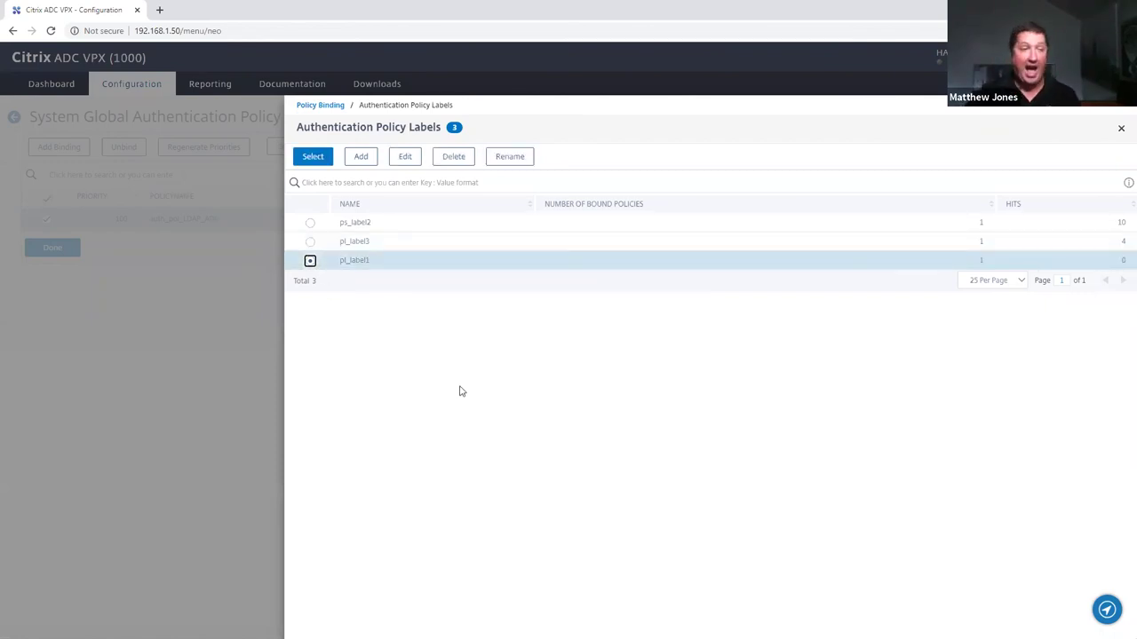
{"action": "left_click", "coordinate": [313, 162]}
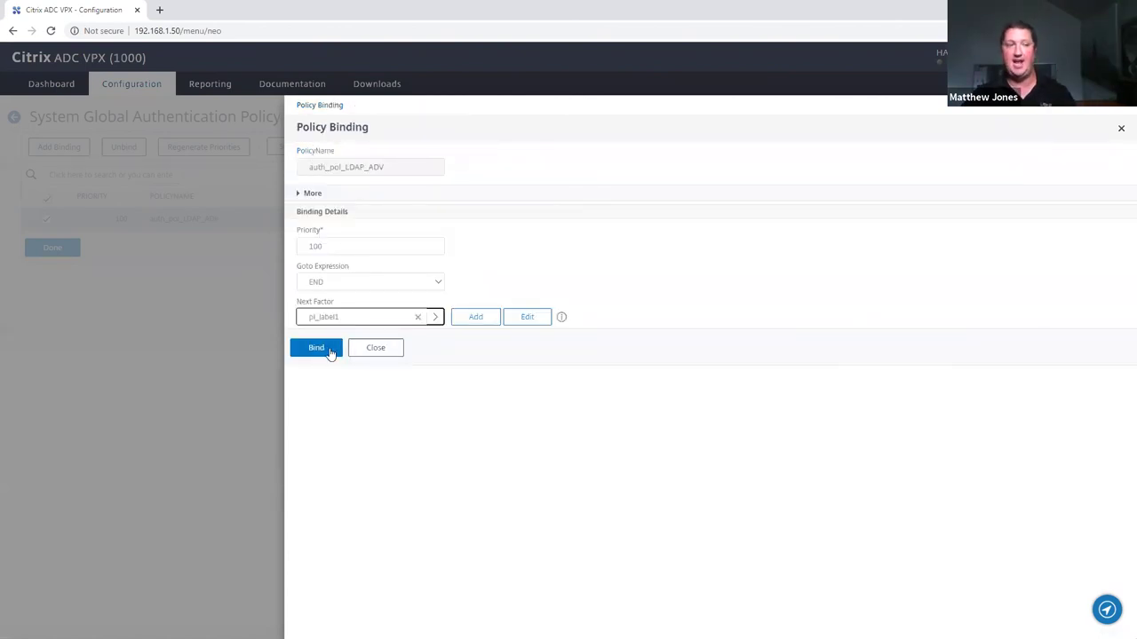
{"action": "left_click", "coordinate": [315, 350]}
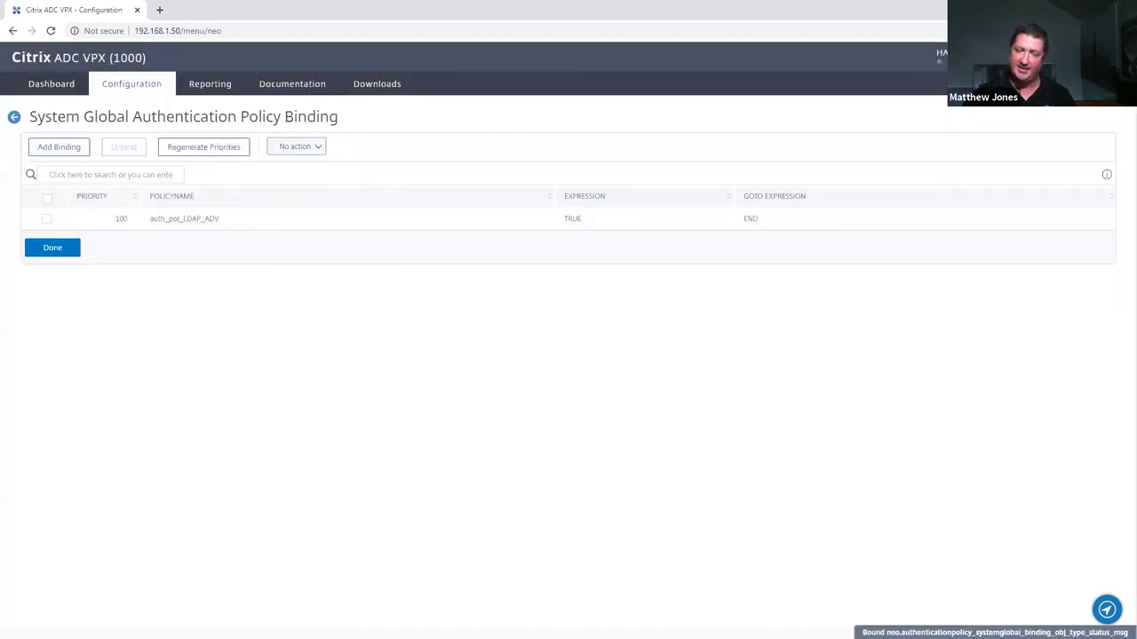
Finish the test logon with the next-factor password and close the login window
{"action": "key", "text": "alt+Tab"}
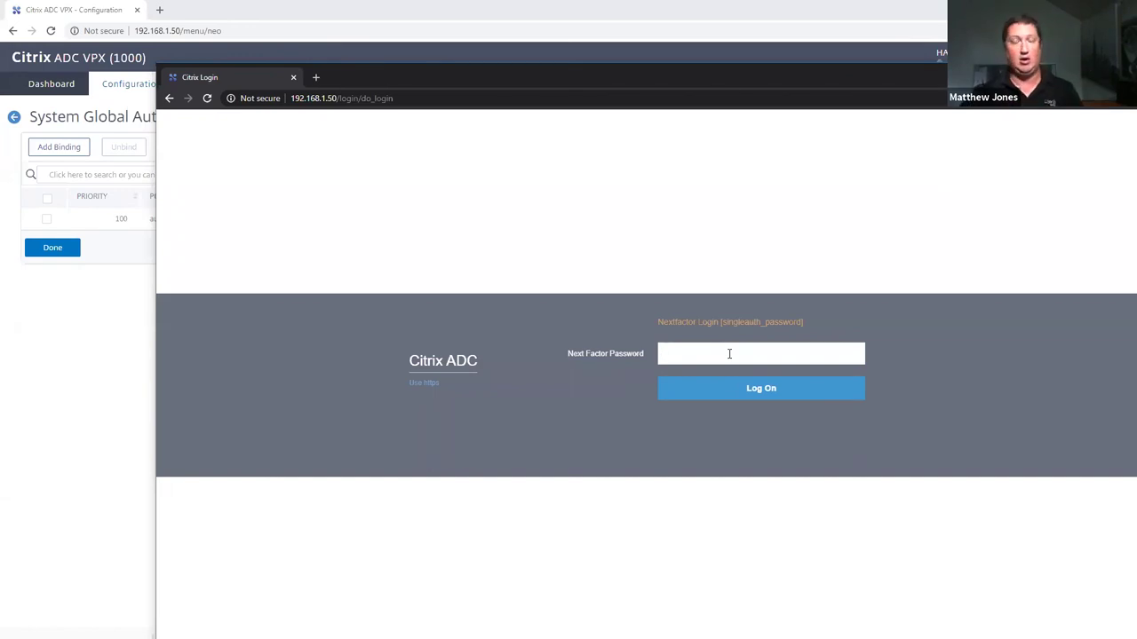
{"action": "left_click", "coordinate": [707, 353]}
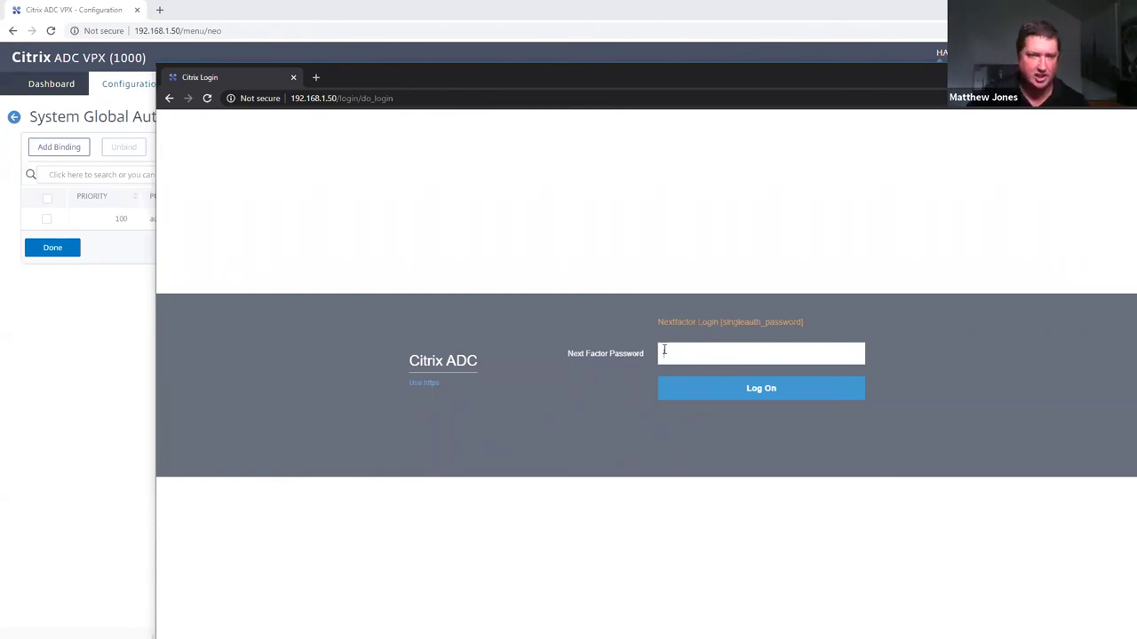
{"action": "type", "text": "***"}
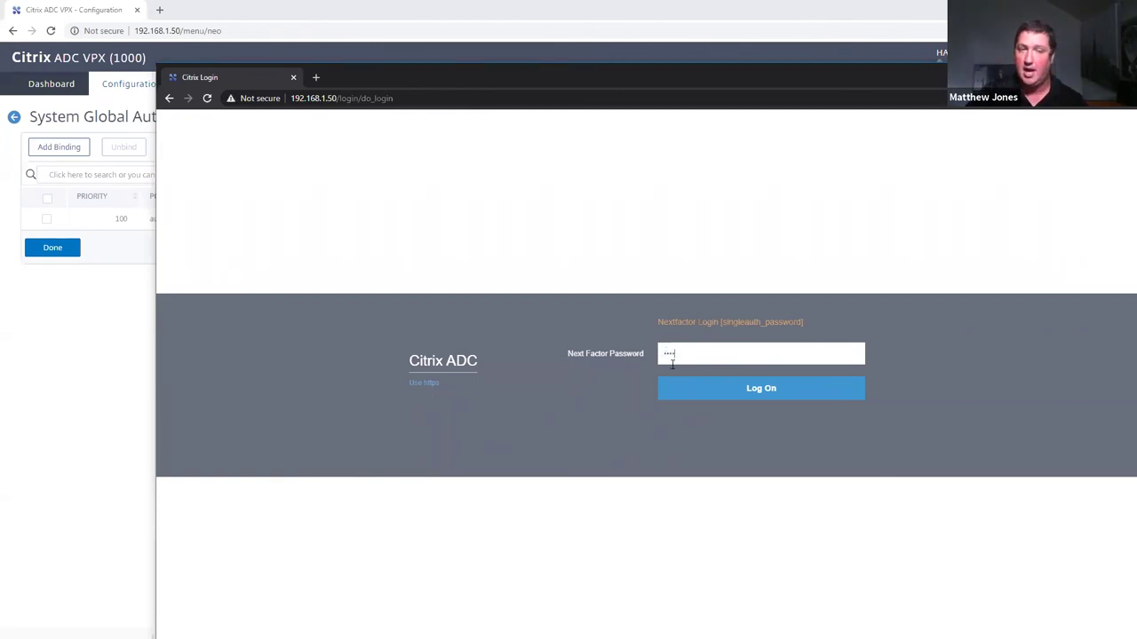
{"action": "left_click", "coordinate": [723, 394]}
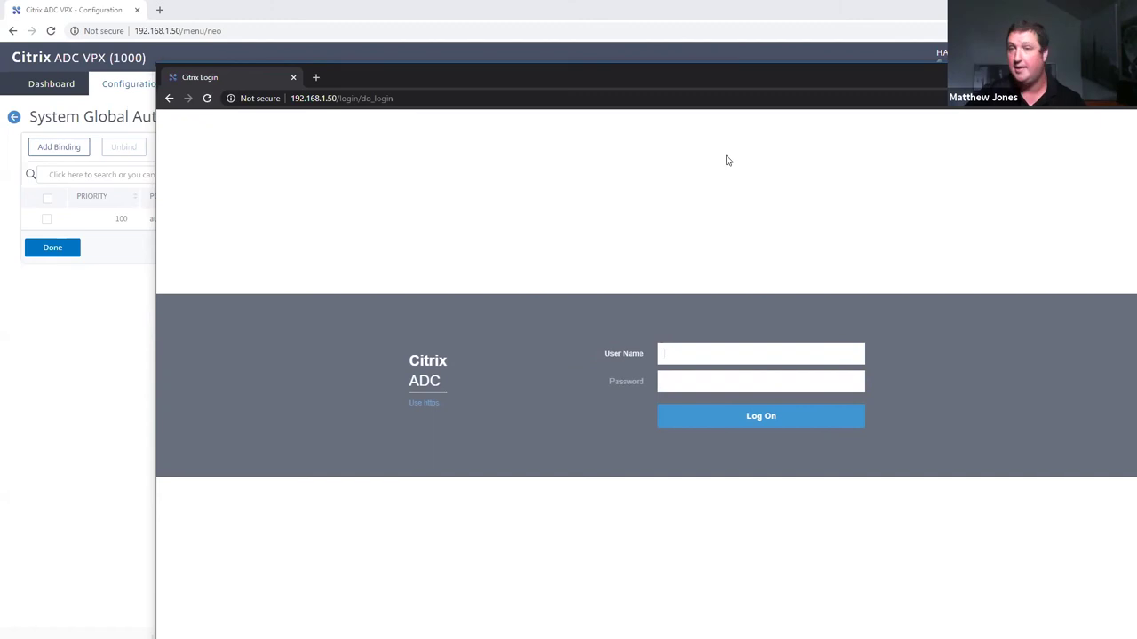
{"action": "left_click", "coordinate": [294, 77]}
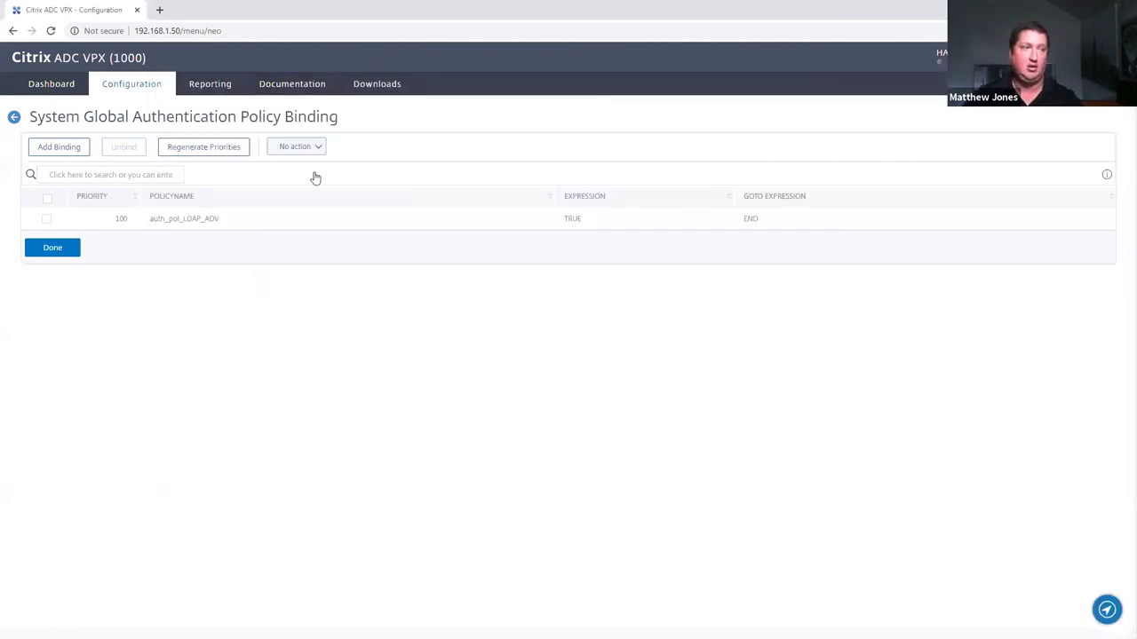
Finish with the global bindings and go to the System > Citrix Gateway section
{"action": "left_click", "coordinate": [50, 248]}
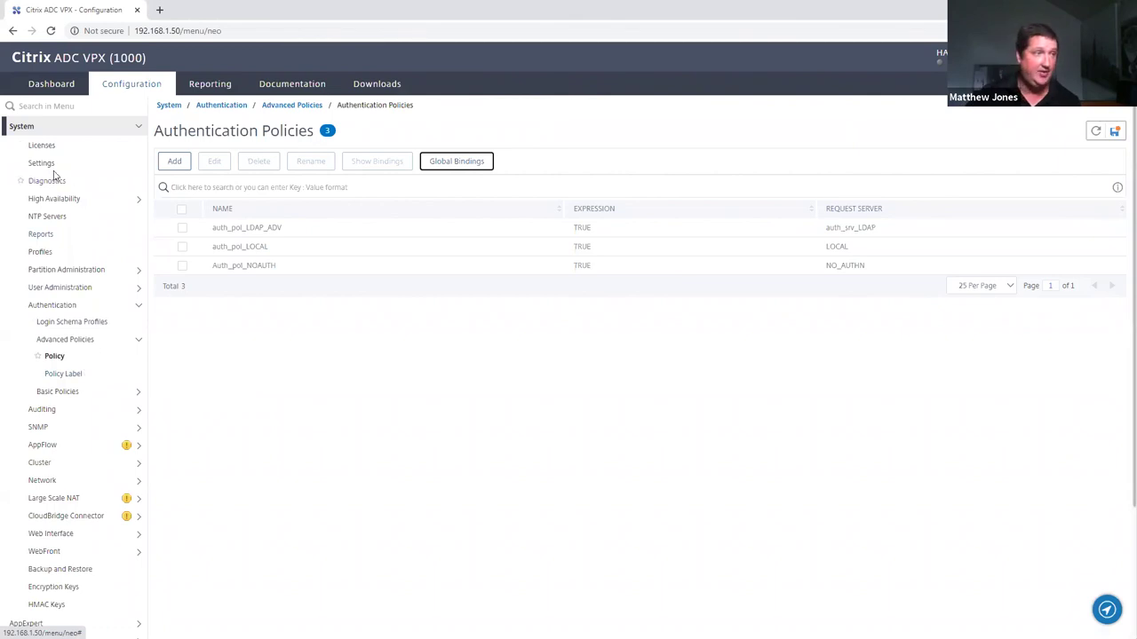
{"action": "left_click", "coordinate": [33, 129]}
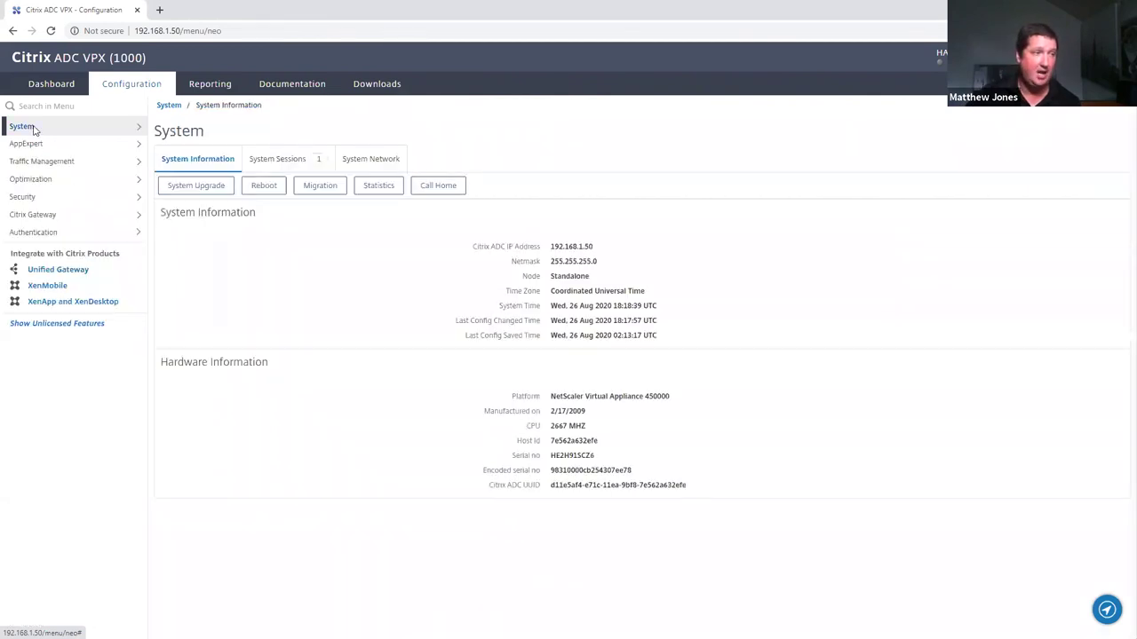
{"action": "left_click", "coordinate": [42, 218]}
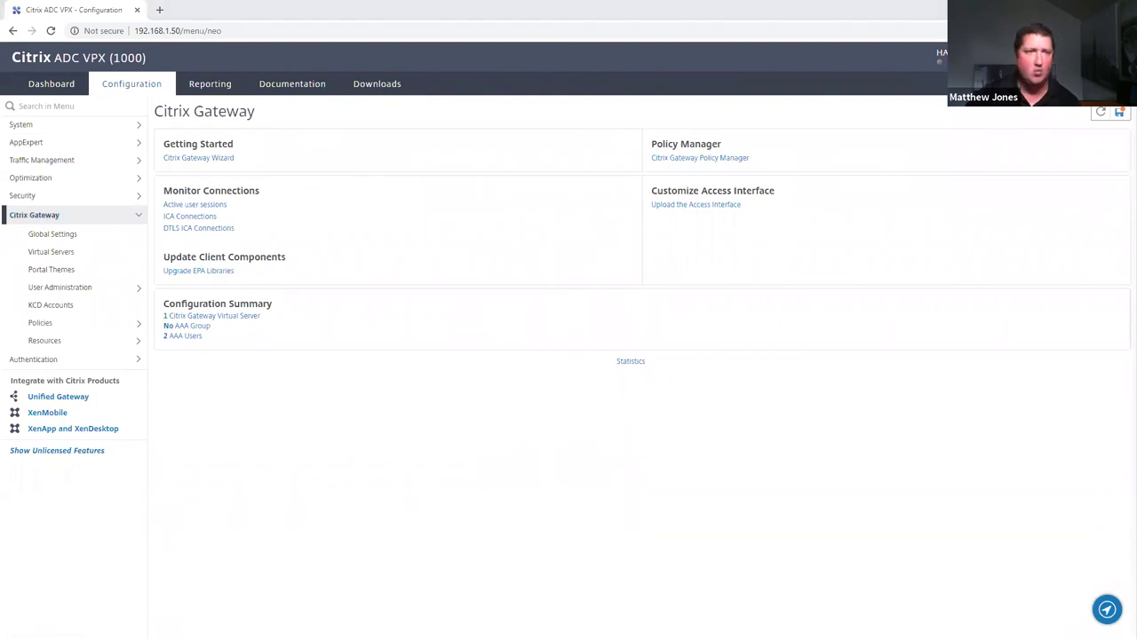
Shrink and move the Gateway logon window left, then list the Citrix Gateway virtual servers
{"action": "key", "text": "alt+Tab"}
{"action": "double_click", "coordinate": [378, 25]}
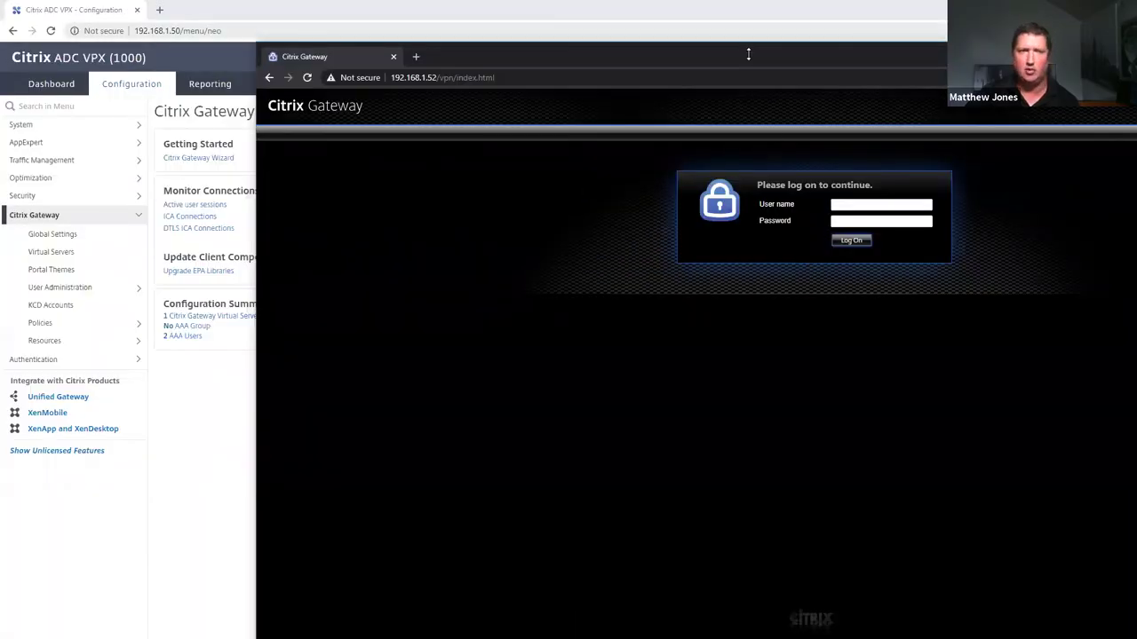
{"action": "left_click_drag", "start_coordinate": [572, 73], "coordinate": [405, 93]}
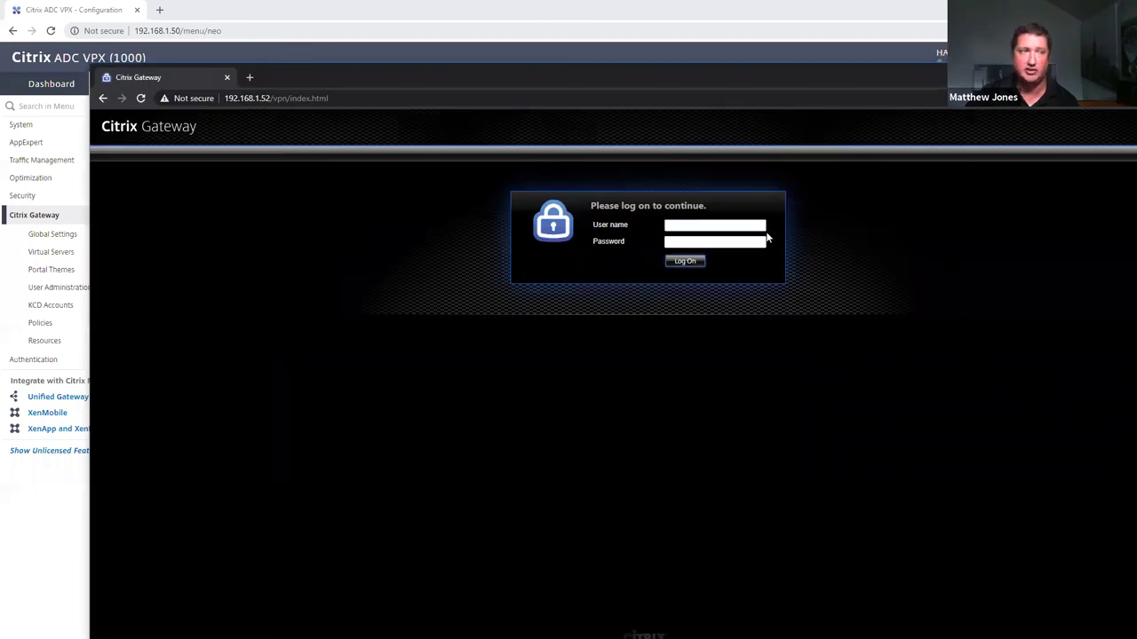
{"action": "left_click", "coordinate": [62, 7]}
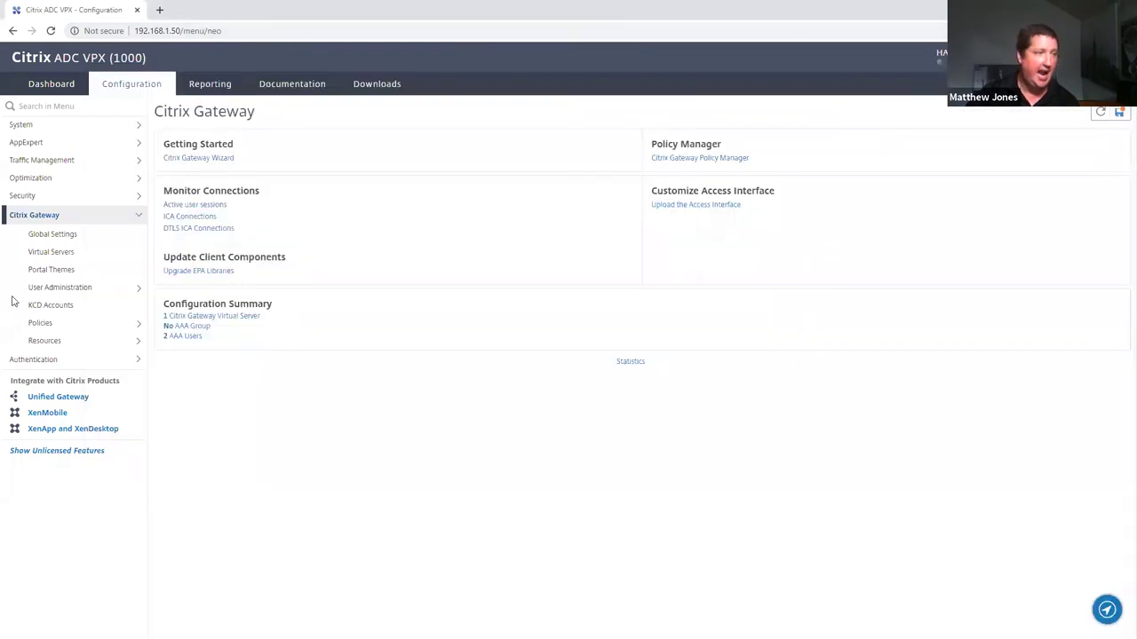
{"action": "left_click", "coordinate": [39, 252]}
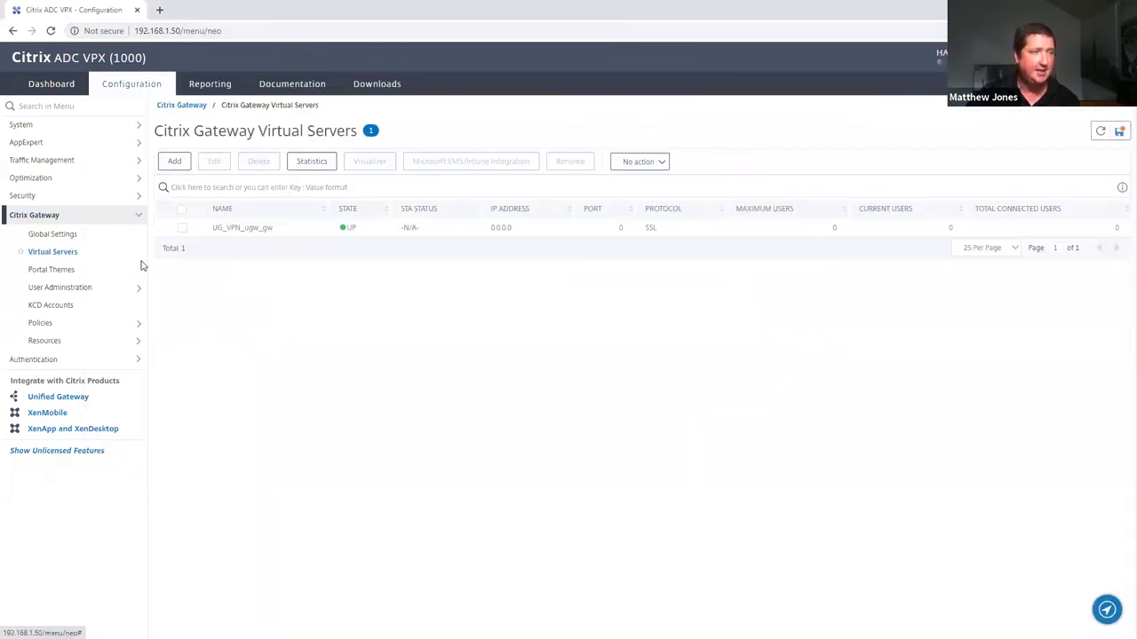
Start adding an LDAP basic authentication policy to UG_VPN_ugw_gw, then cancel it
{"action": "double_click", "coordinate": [251, 230]}
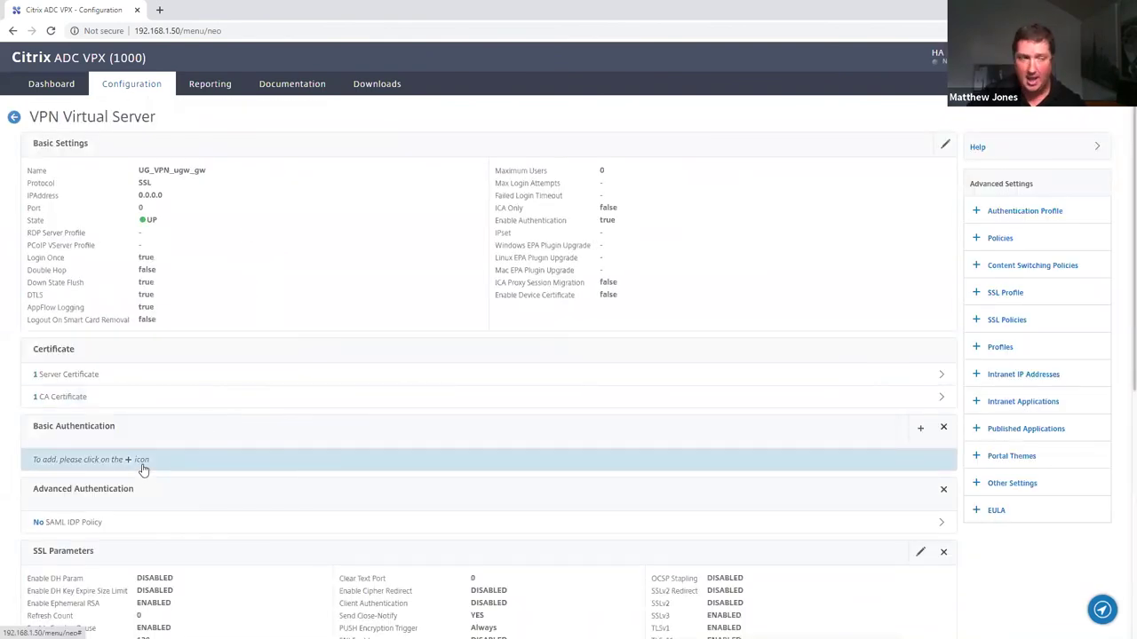
{"action": "left_click", "coordinate": [141, 464]}
{"action": "left_click", "coordinate": [352, 187]}
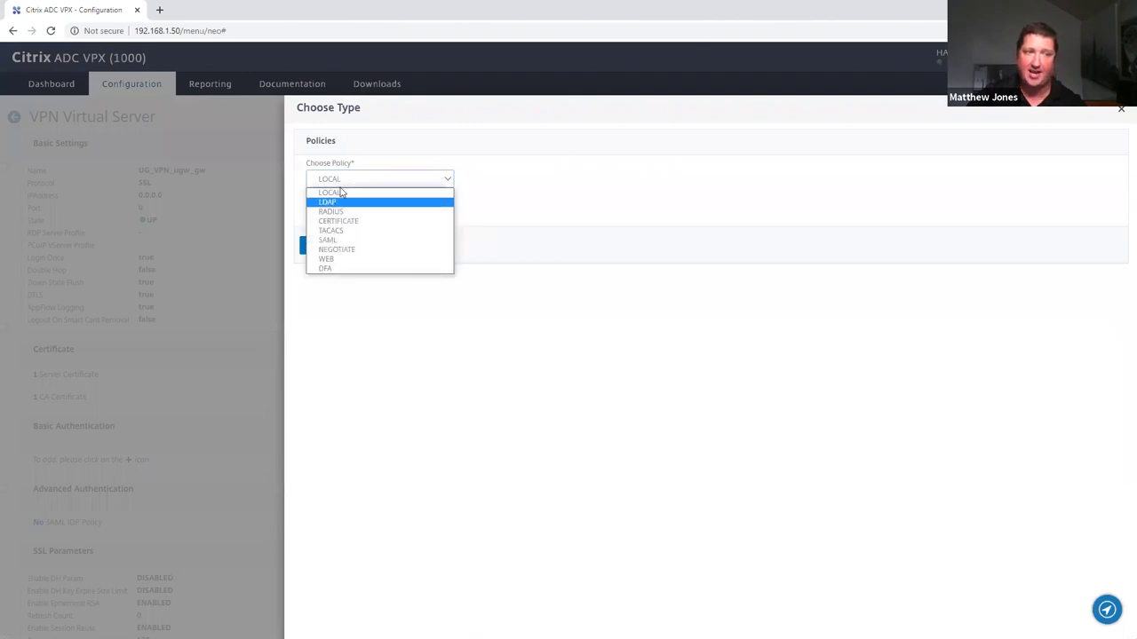
{"action": "left_click", "coordinate": [356, 202]}
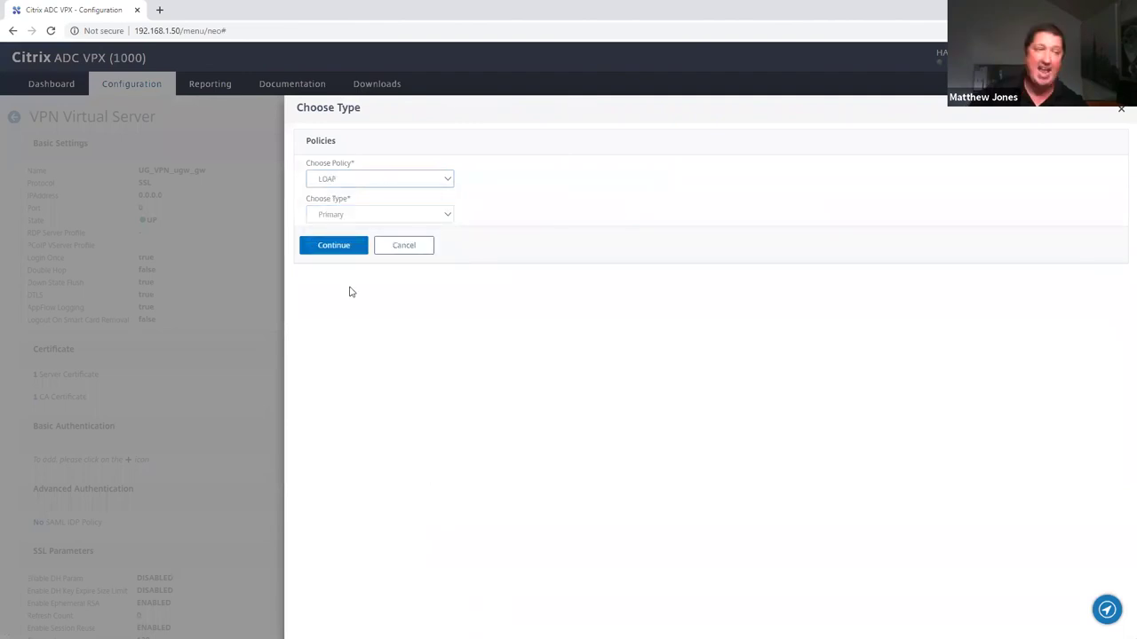
{"action": "left_click", "coordinate": [409, 250]}
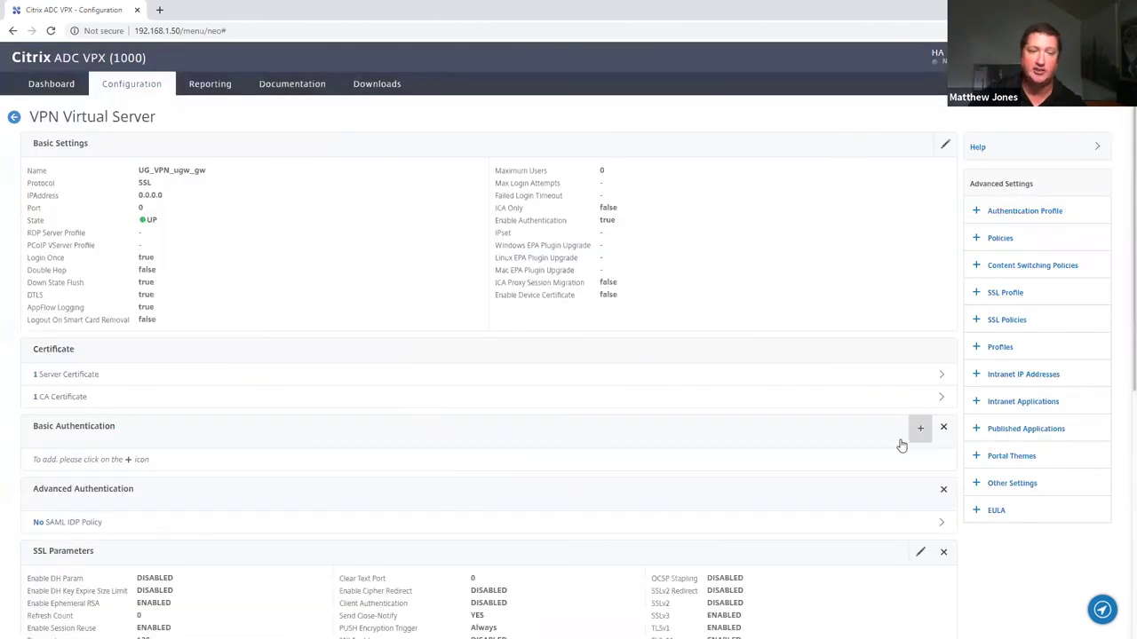
Check the Primary/Secondary basic authentication options, cancel again, and move to the Security section
{"action": "left_click", "coordinate": [918, 428]}
{"action": "left_click", "coordinate": [329, 216]}
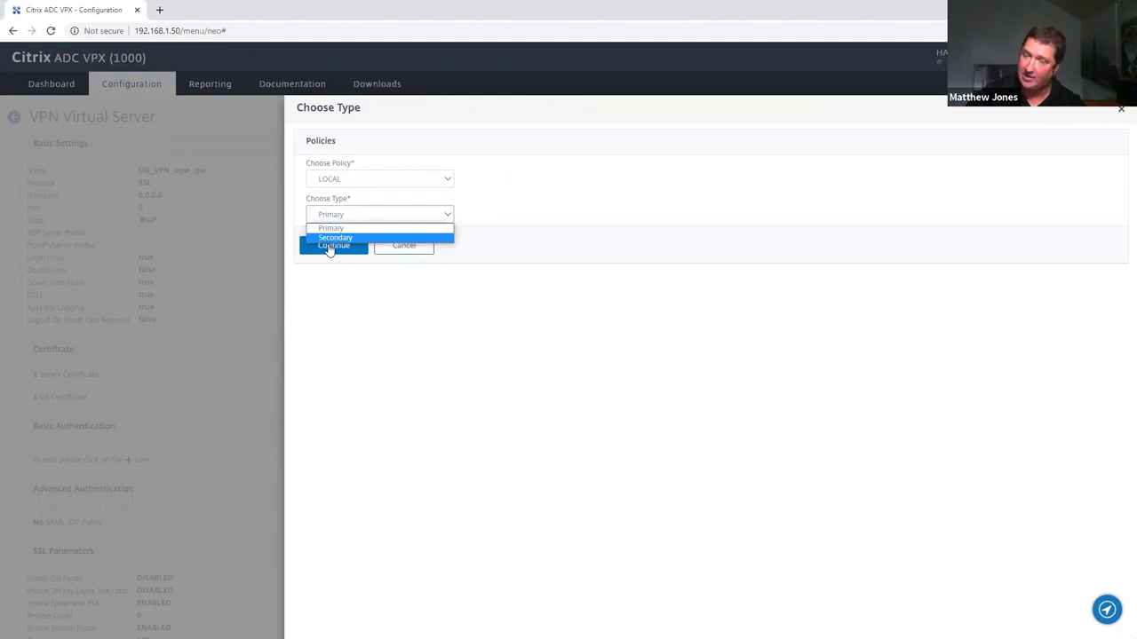
{"action": "left_click", "coordinate": [424, 250]}
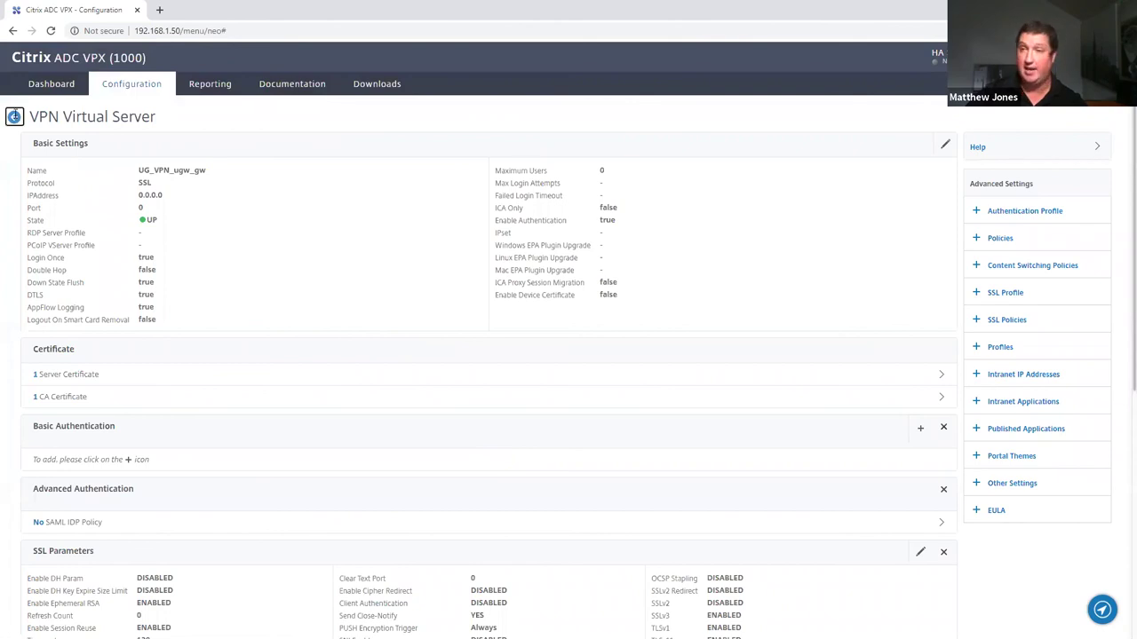
{"action": "left_click", "coordinate": [14, 116]}
{"action": "left_click", "coordinate": [46, 197]}
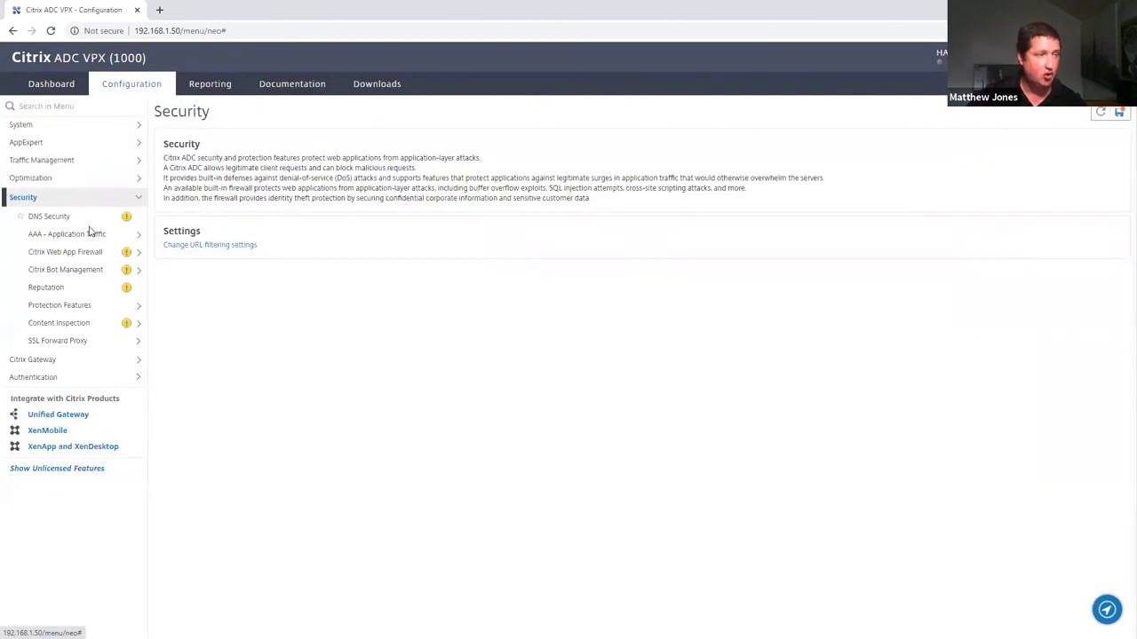
Unbind auth_pol_LDAP_ADV from the aaa_vsrv authentication virtual server
{"action": "left_click", "coordinate": [88, 238]}
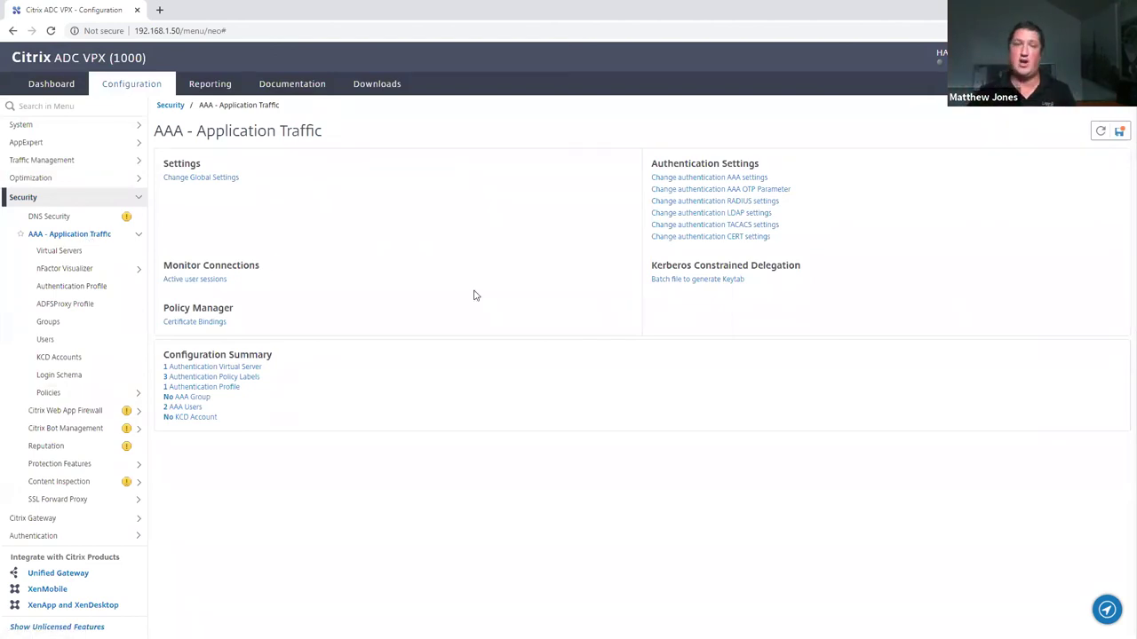
{"action": "left_click", "coordinate": [58, 251]}
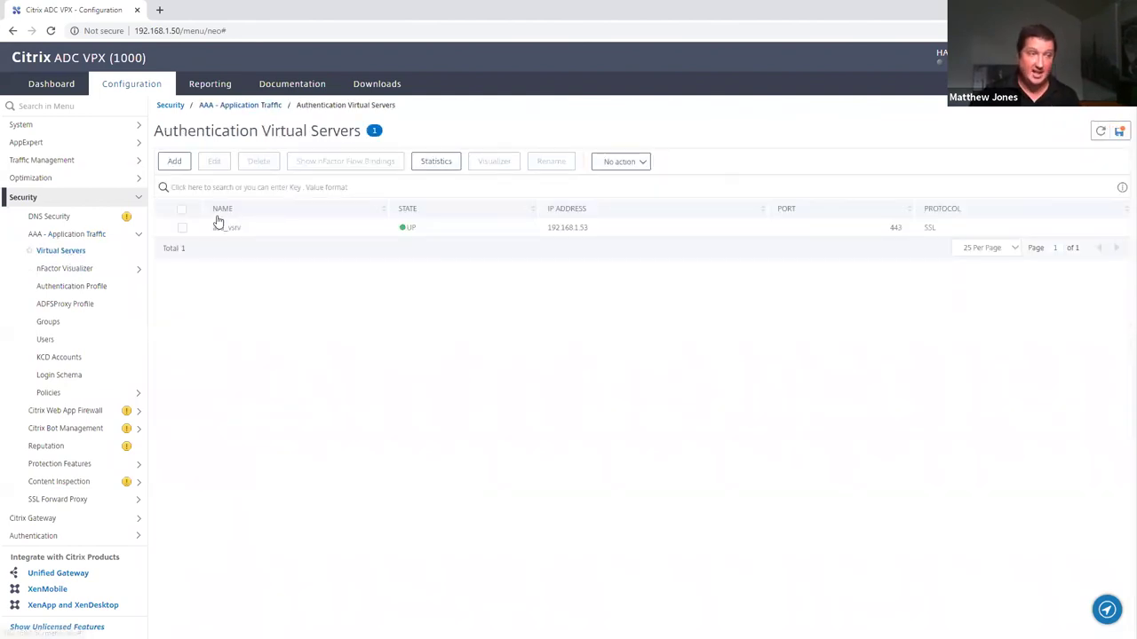
{"action": "left_click", "coordinate": [222, 230]}
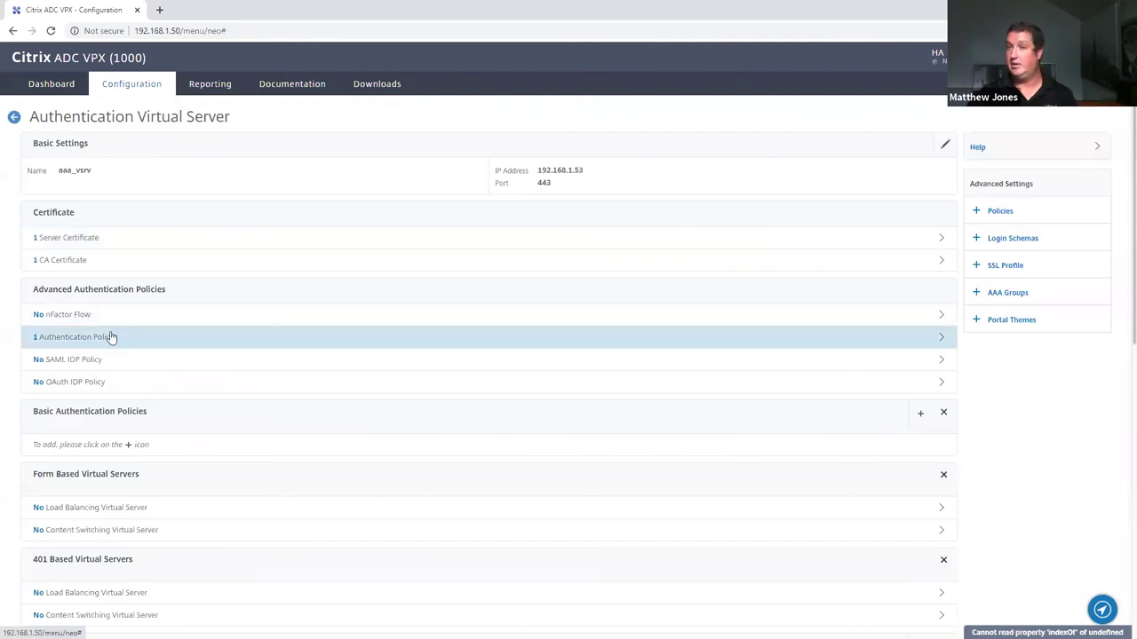
{"action": "left_click", "coordinate": [111, 337]}
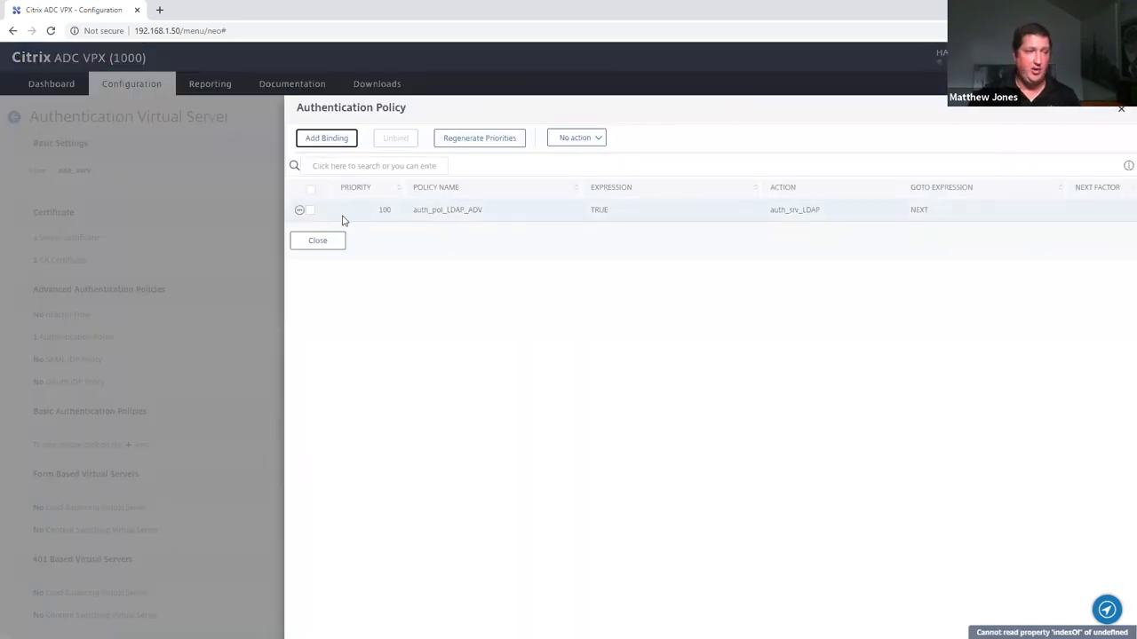
{"action": "left_click", "coordinate": [310, 212]}
{"action": "left_click", "coordinate": [396, 138]}
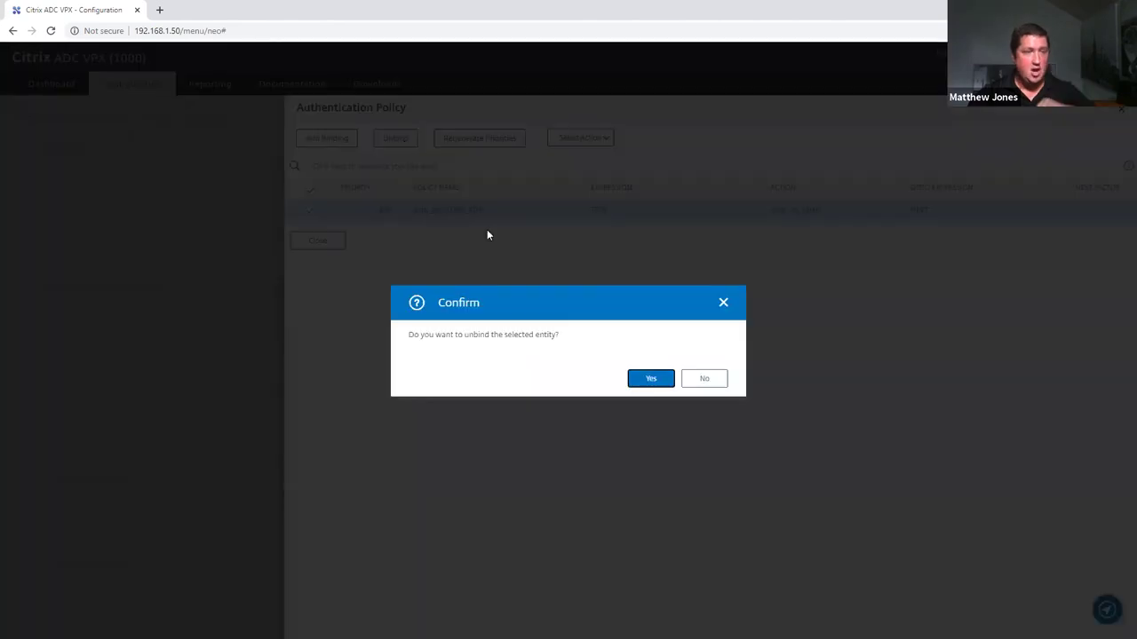
{"action": "left_click", "coordinate": [702, 379]}
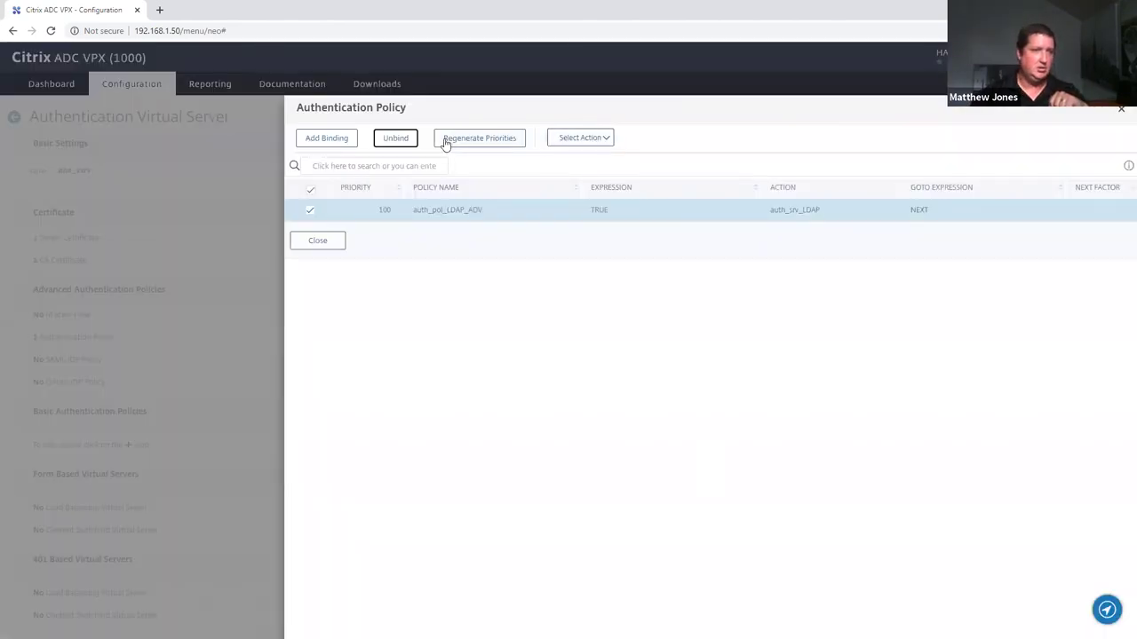
{"action": "left_click", "coordinate": [396, 139]}
{"action": "left_click", "coordinate": [652, 381]}
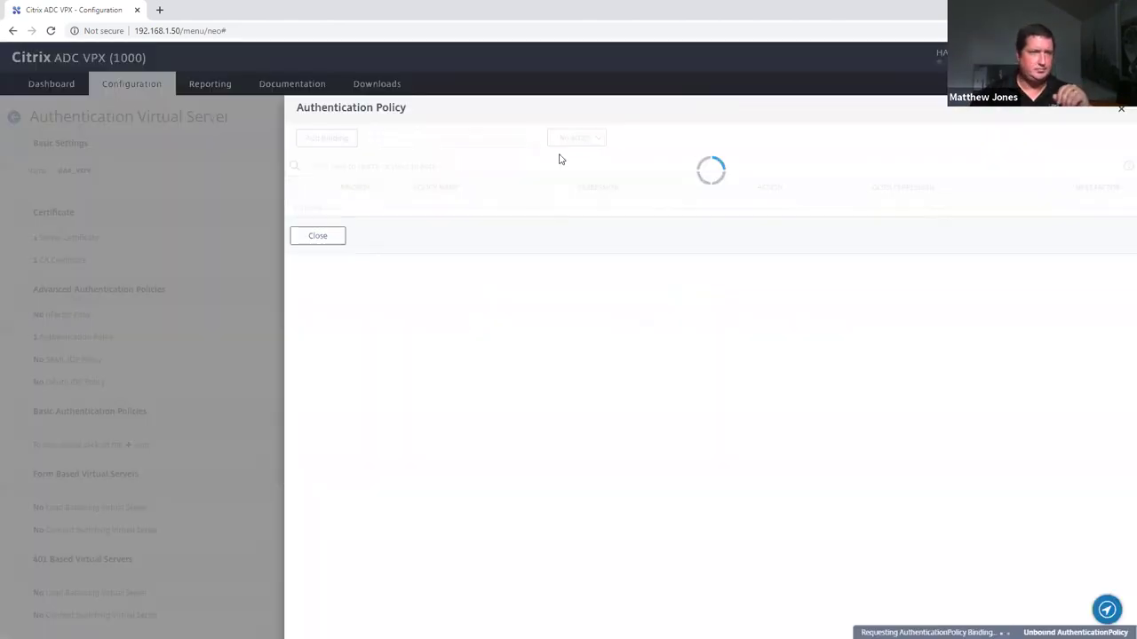
Bind auth_pol_LDAP_ADV back to aaa_vsrv at priority 100 with goto NEXT
{"action": "left_click", "coordinate": [579, 139]}
{"action": "left_click", "coordinate": [325, 136]}
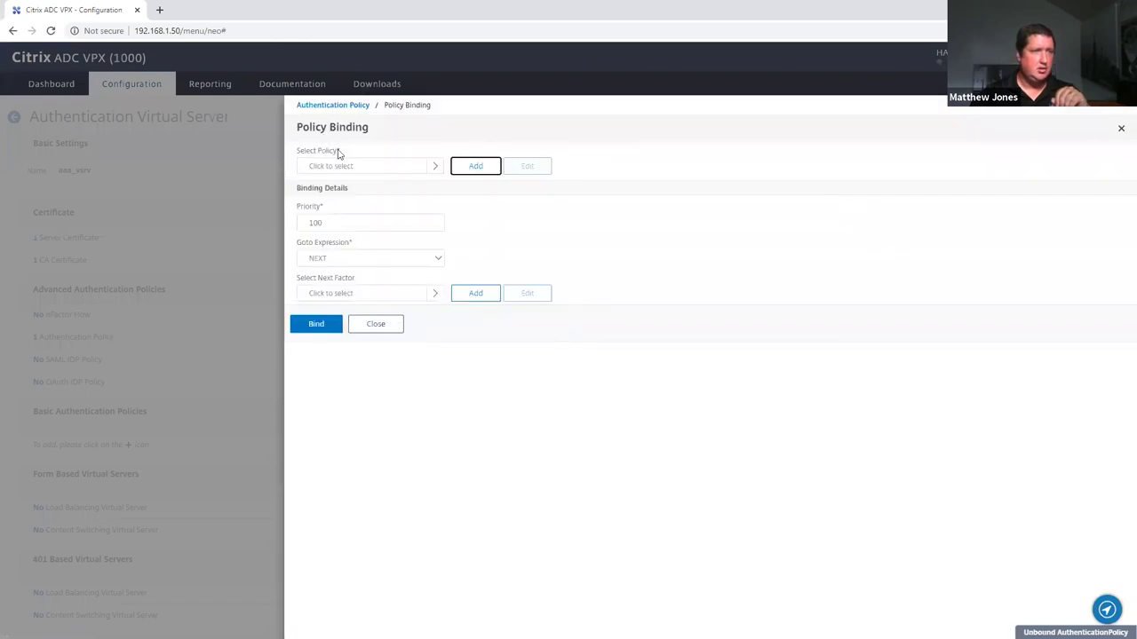
{"action": "left_click", "coordinate": [364, 166]}
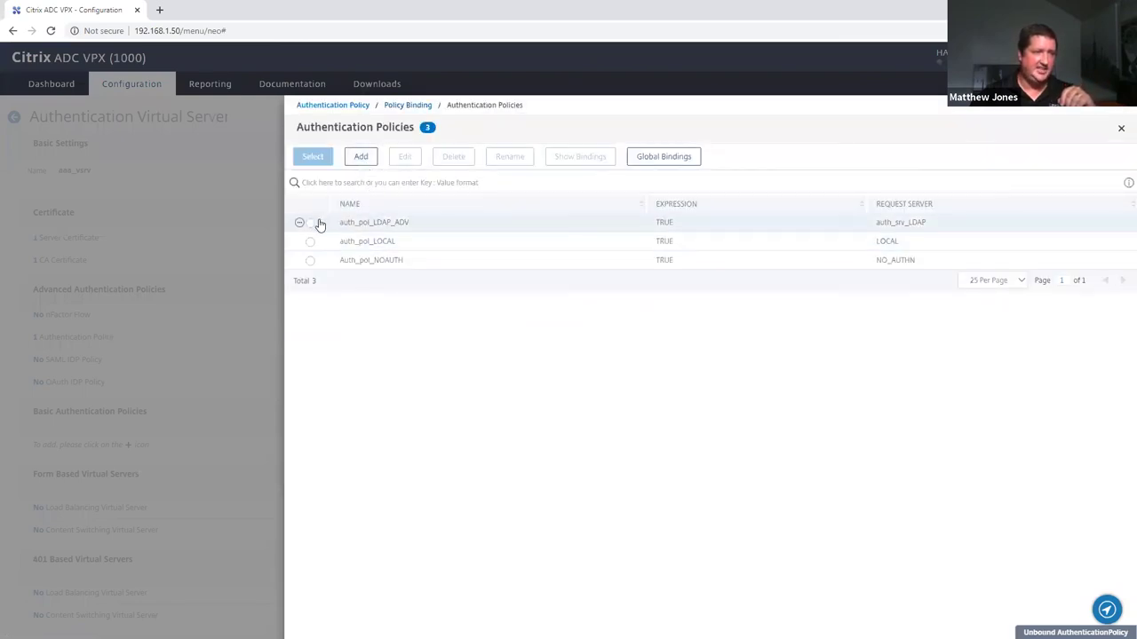
{"action": "left_click", "coordinate": [310, 224]}
{"action": "left_click", "coordinate": [312, 160]}
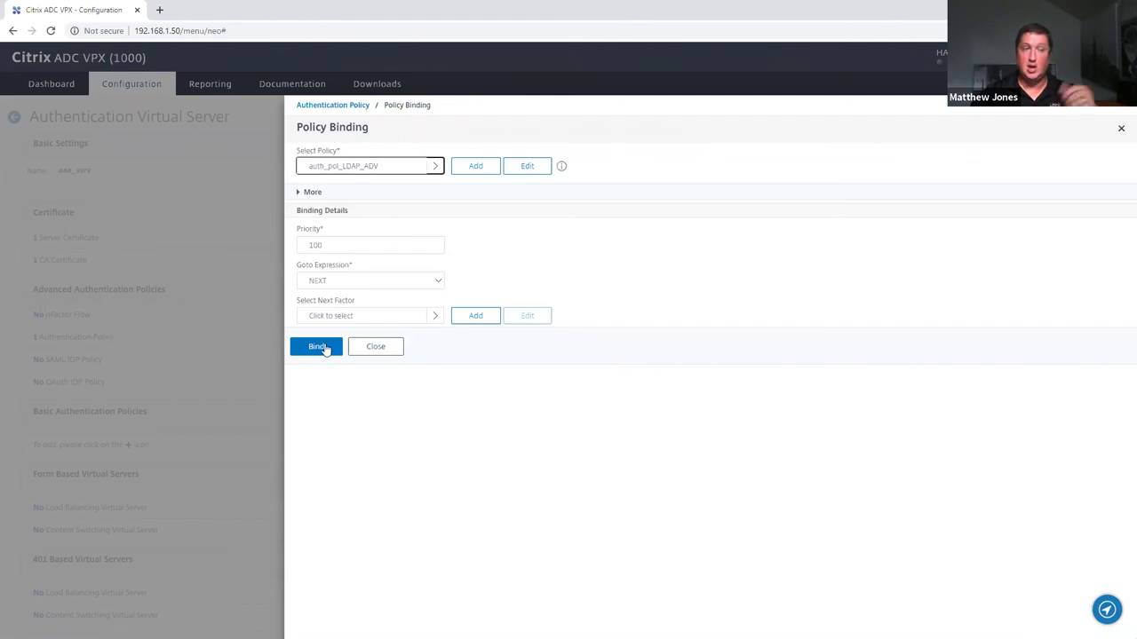
{"action": "left_click", "coordinate": [325, 348]}
{"action": "left_click", "coordinate": [321, 256]}
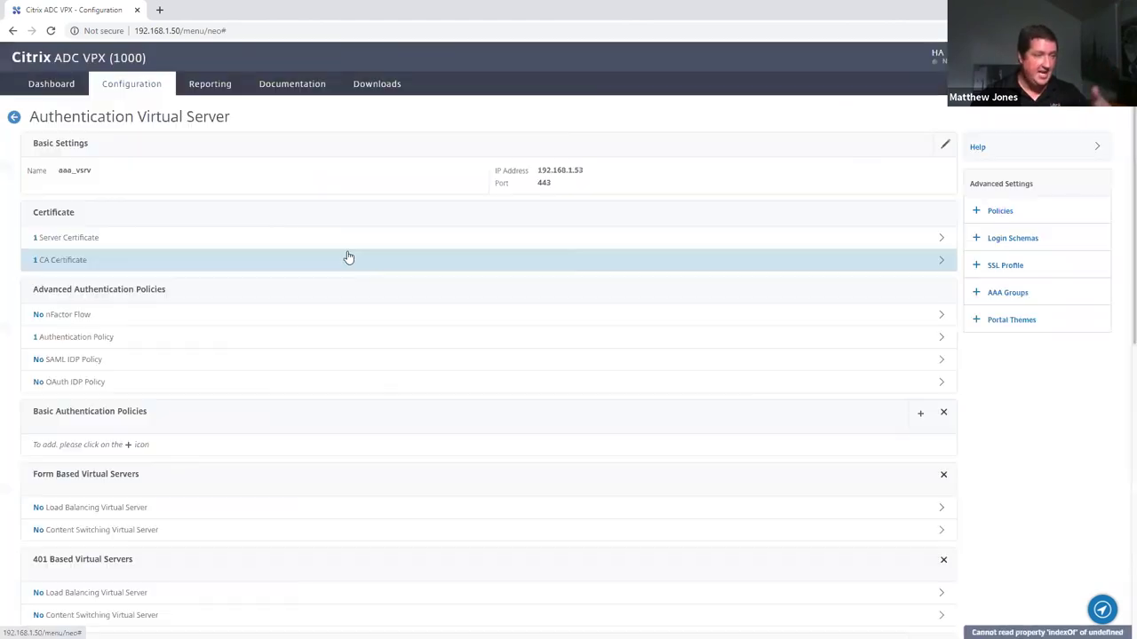
Open the UG_VPN_ugw_gw gateway virtual server under Citrix Gateway > Virtual Servers
{"action": "left_click", "coordinate": [13, 117]}
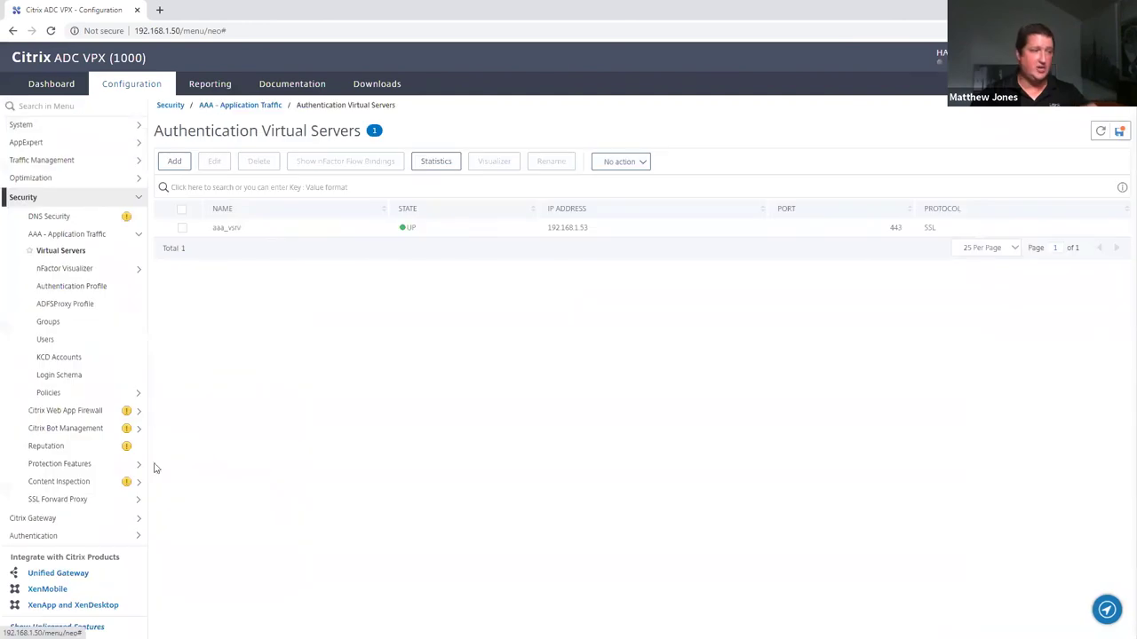
{"action": "left_click", "coordinate": [40, 520]}
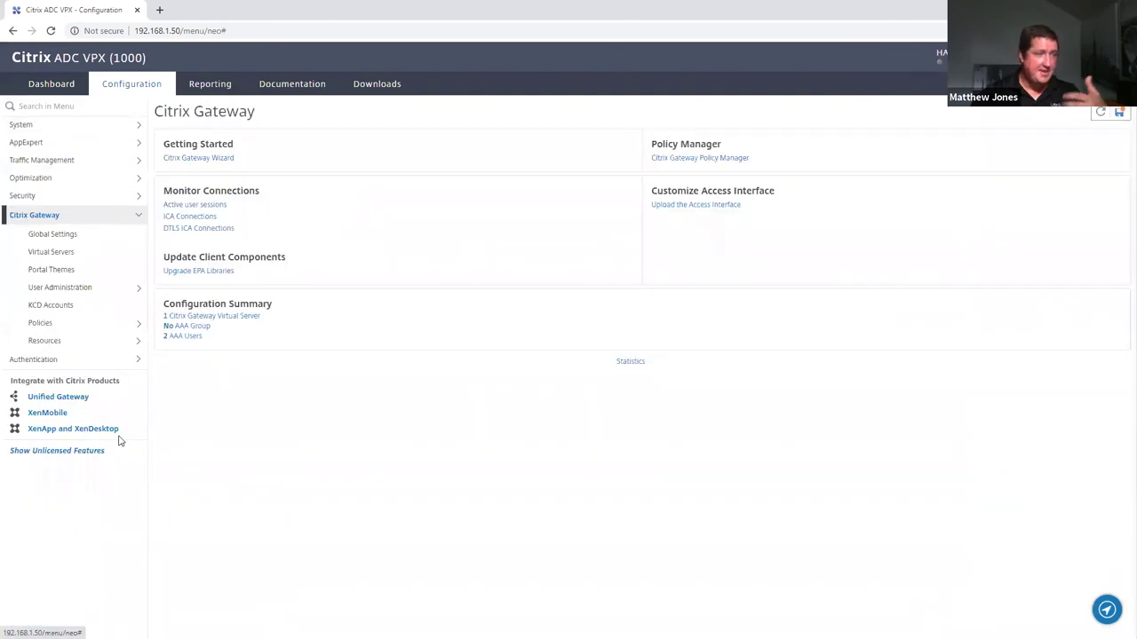
{"action": "left_click", "coordinate": [42, 256]}
{"action": "left_click", "coordinate": [258, 229]}
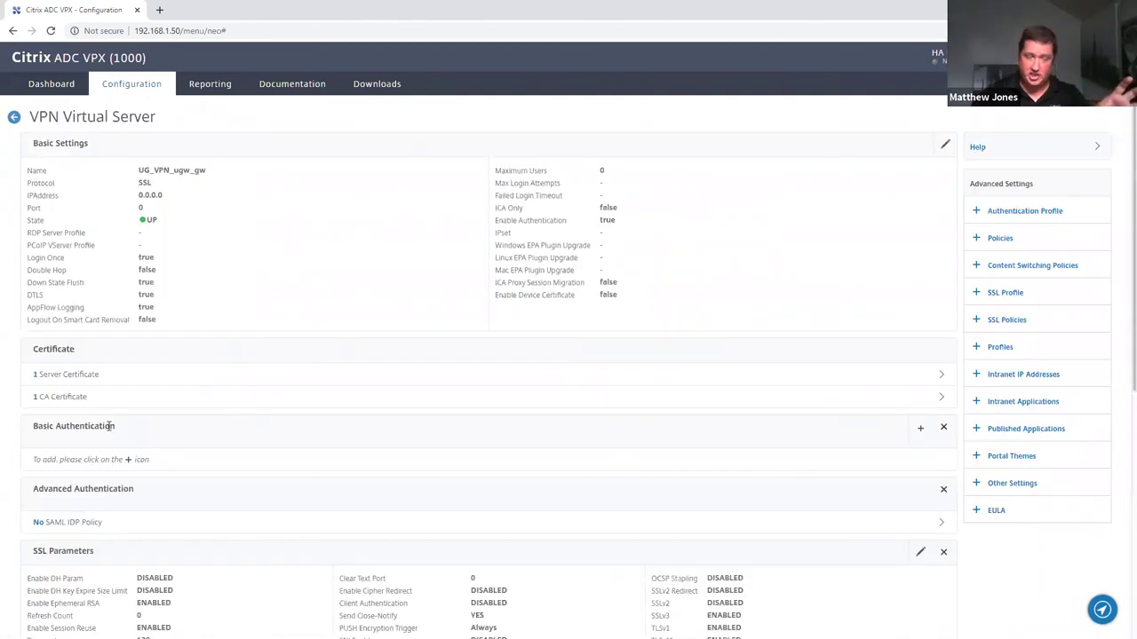
Assign authentication profile Auth_prof_GW (aaa_vsrv) to UG_VPN_ugw_gw and save the gateway
{"action": "left_click", "coordinate": [1057, 216]}
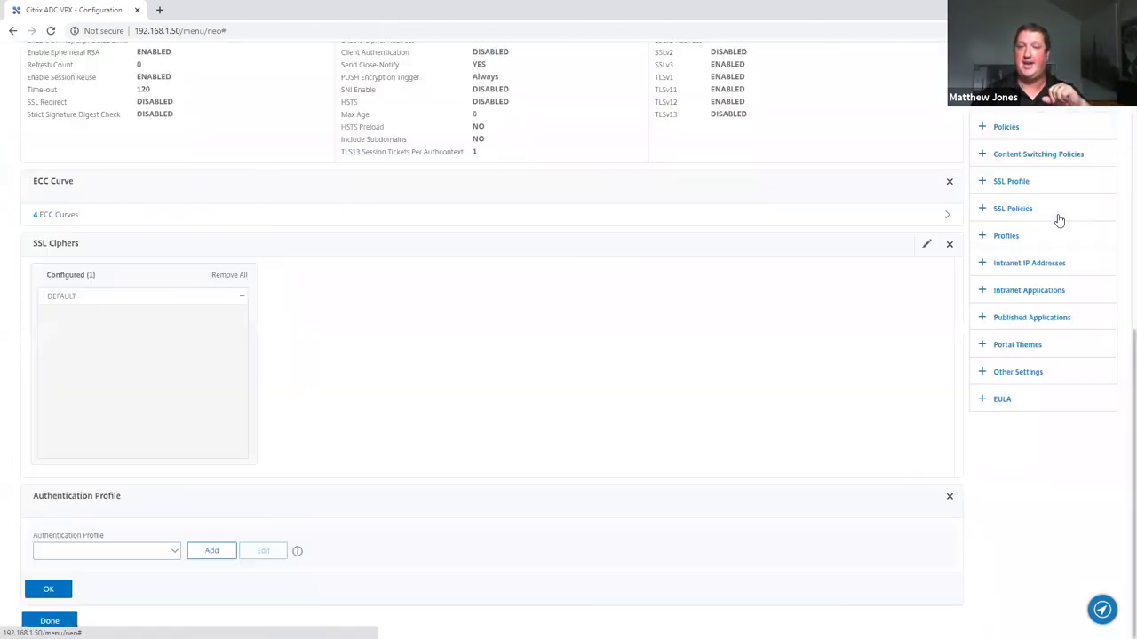
{"action": "left_click", "coordinate": [123, 554]}
{"action": "left_click", "coordinate": [116, 574]}
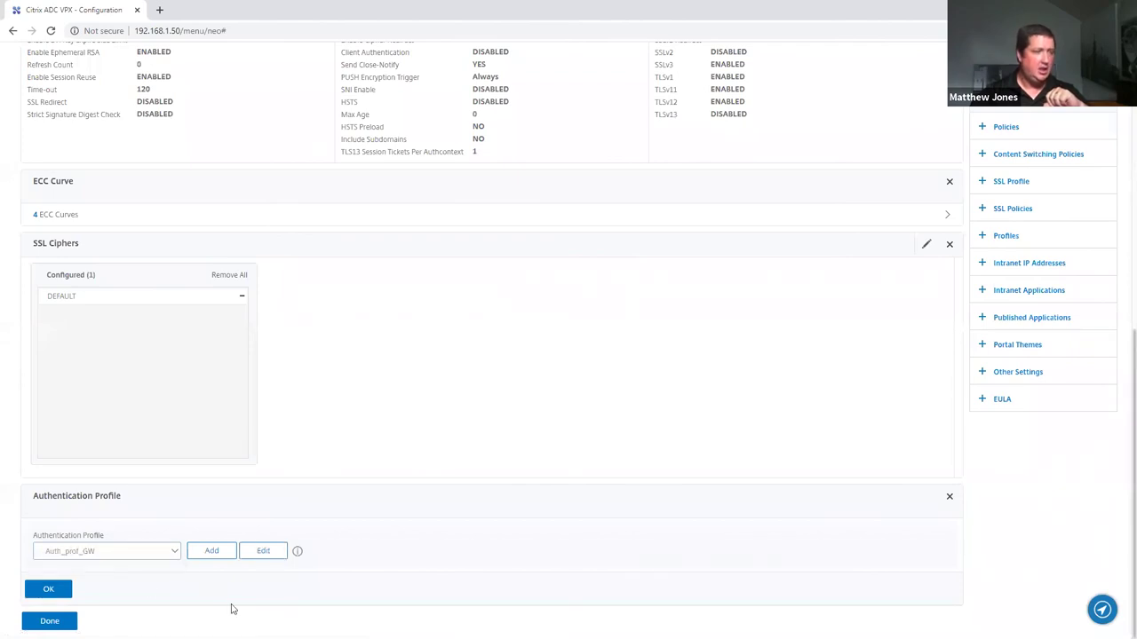
{"action": "left_click", "coordinate": [263, 552]}
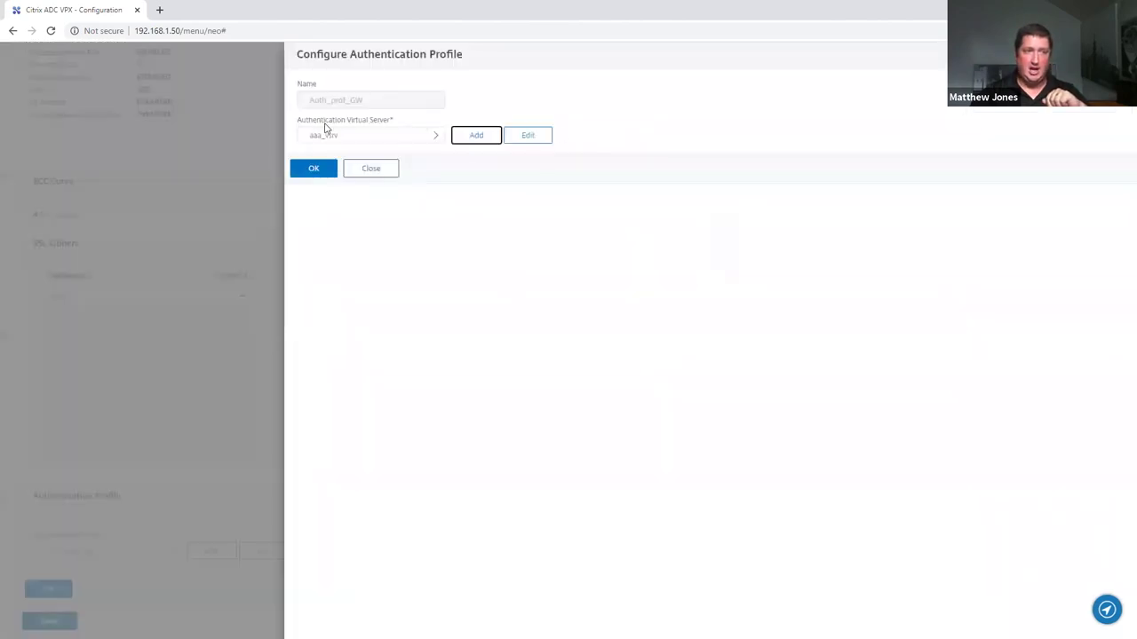
{"action": "left_click", "coordinate": [323, 177]}
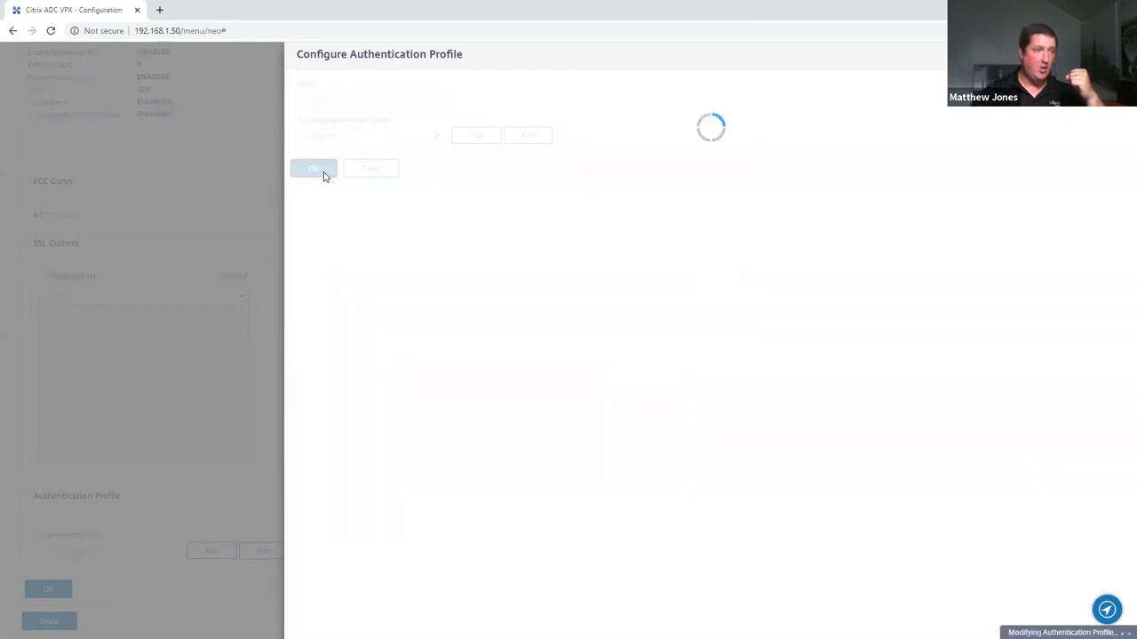
{"action": "left_click", "coordinate": [67, 590]}
{"action": "left_click", "coordinate": [70, 619]}
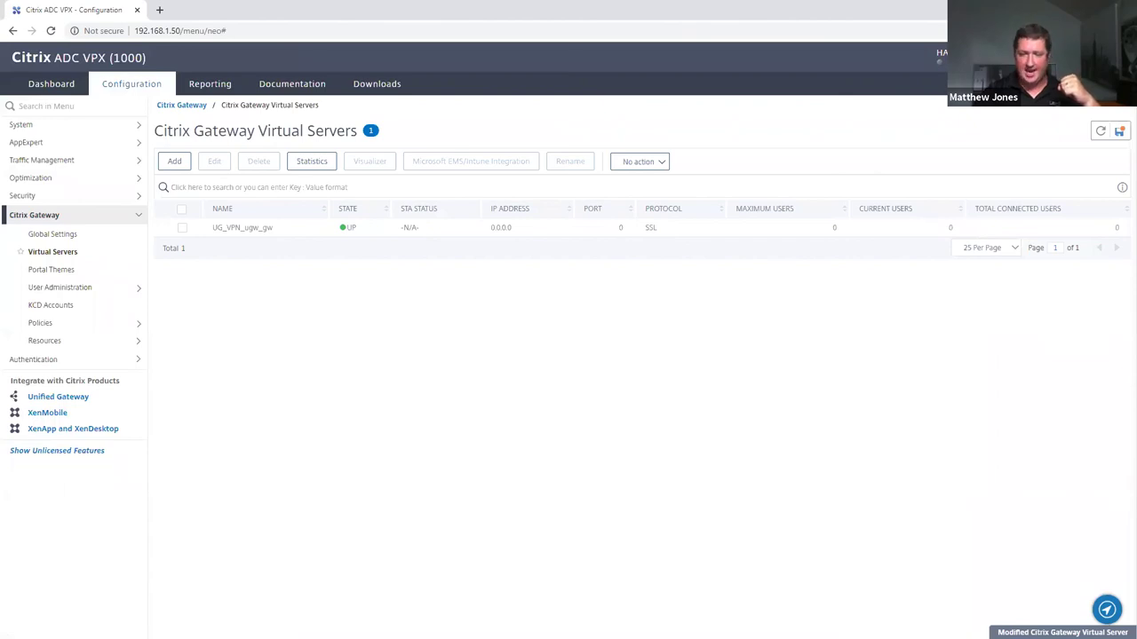
{"action": "key", "text": "alt+Tab"}
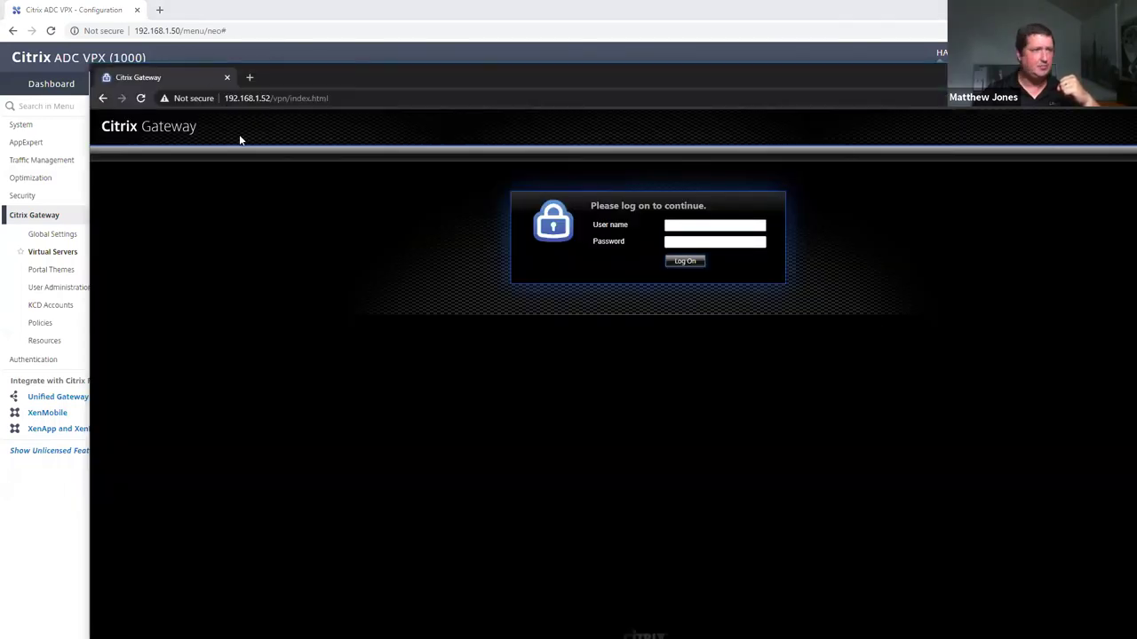
{"action": "left_click", "coordinate": [290, 102]}
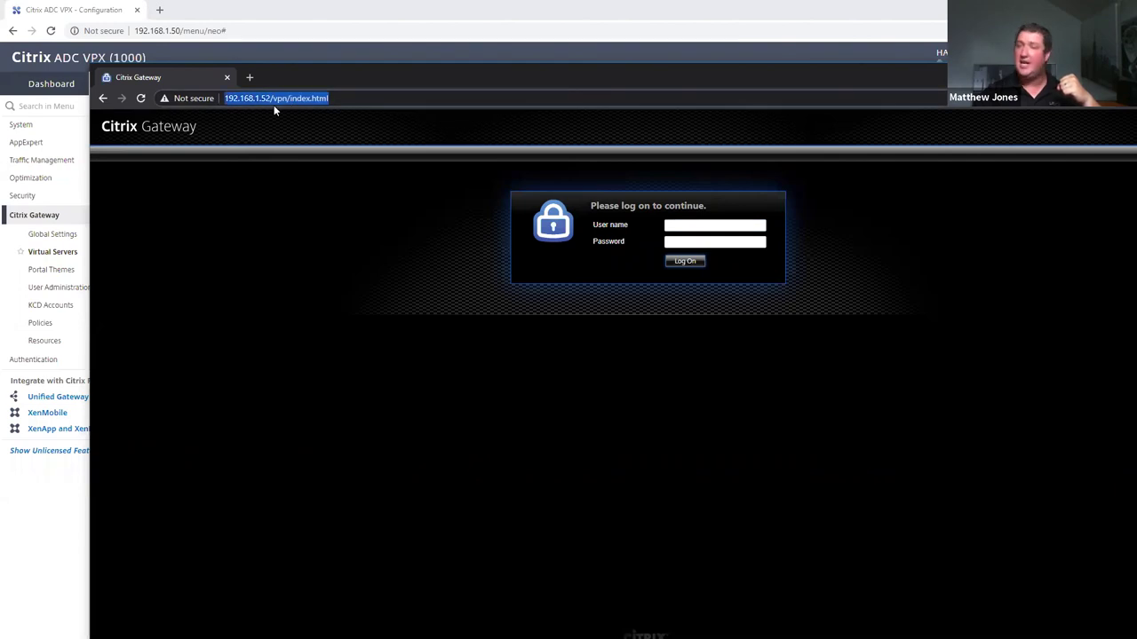
{"action": "left_click", "coordinate": [295, 100]}
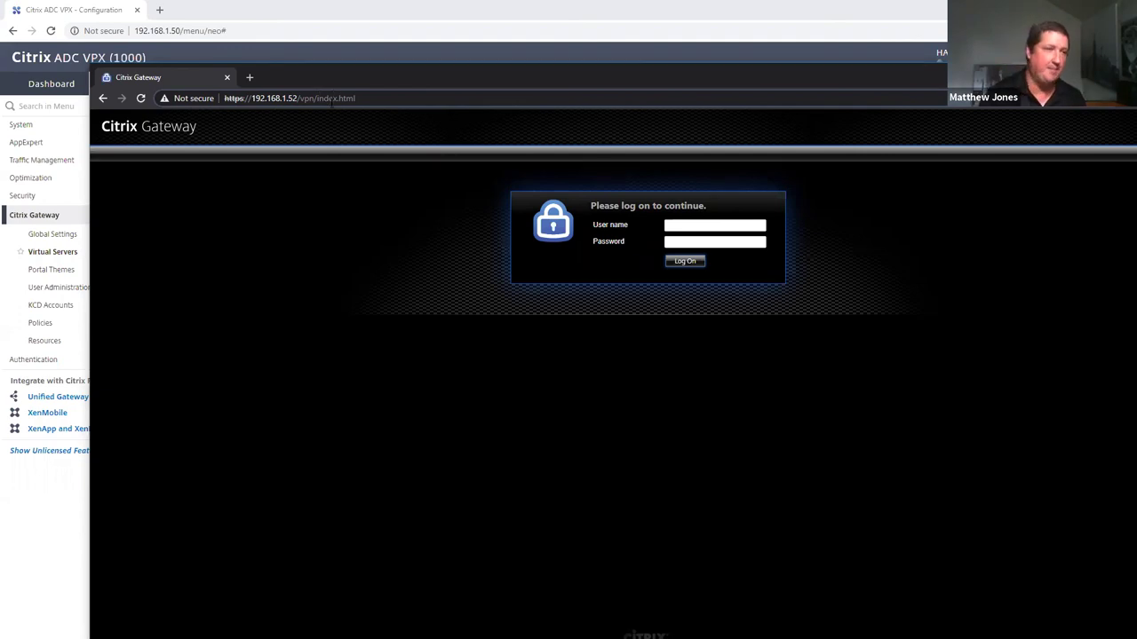
{"action": "key", "text": "BackSpace"}
{"action": "key", "text": "BackSpace"}
{"action": "key", "text": "BackSpace"}
{"action": "key", "text": "BackSpace"}
{"action": "key", "text": "BackSpace"}
{"action": "key", "text": "BackSpace"}
{"action": "key", "text": "BackSpace"}
{"action": "key", "text": "BackSpace"}
{"action": "key", "text": "BackSpace"}
{"action": "key", "text": "BackSpace"}
{"action": "key", "text": "BackSpace"}
{"action": "key", "text": "BackSpace"}
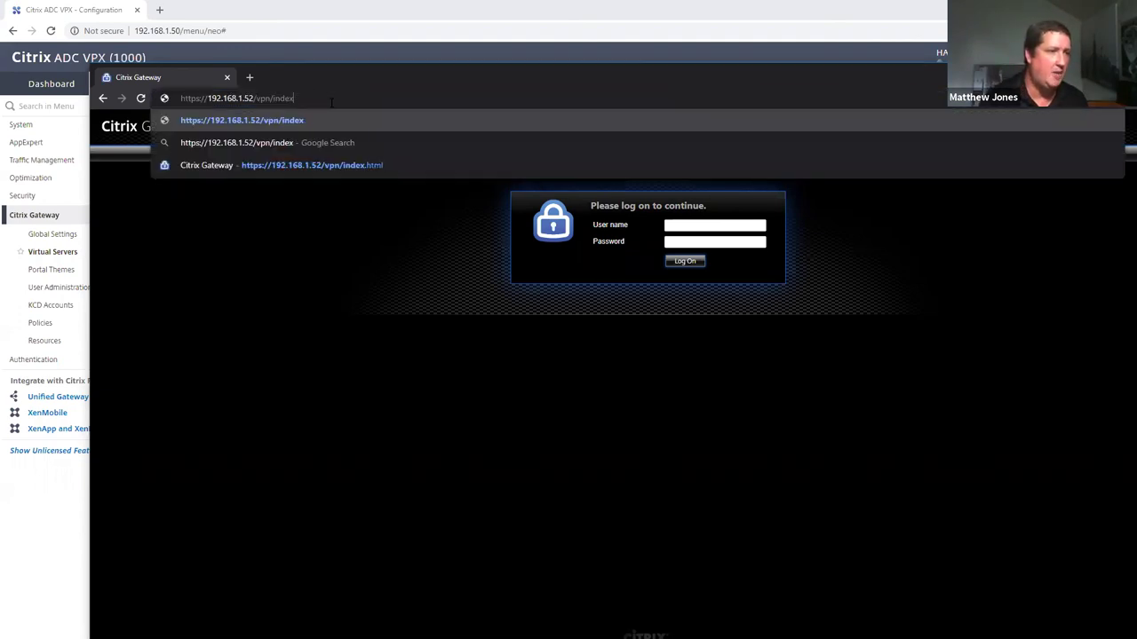
{"action": "key", "text": "BackSpace"}
{"action": "key", "text": "BackSpace"}
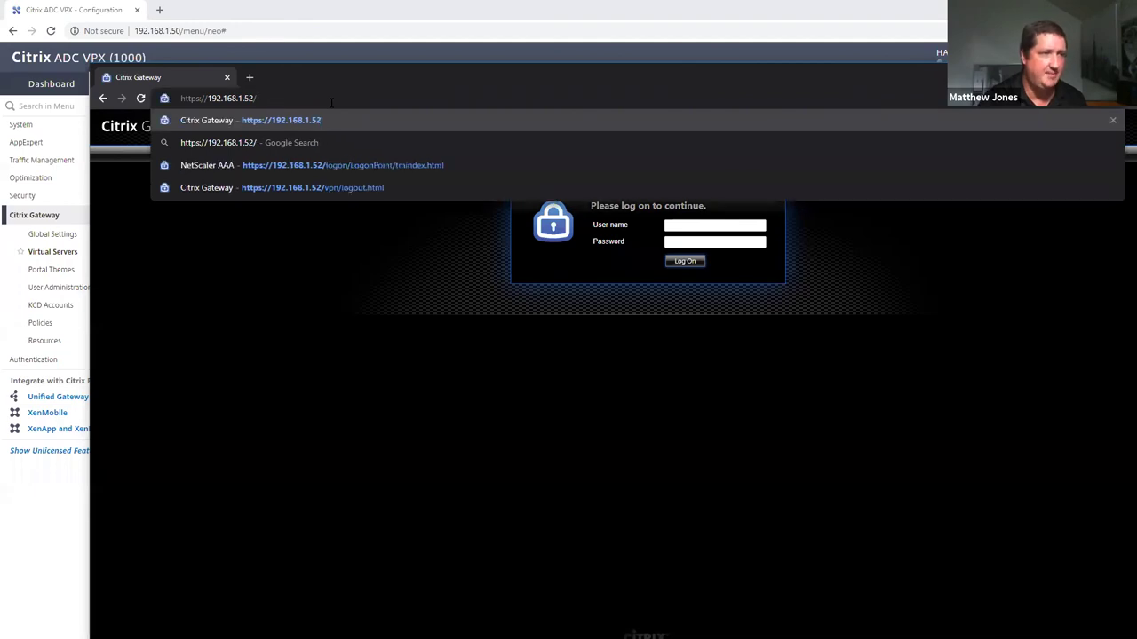
{"action": "key", "text": "Return"}
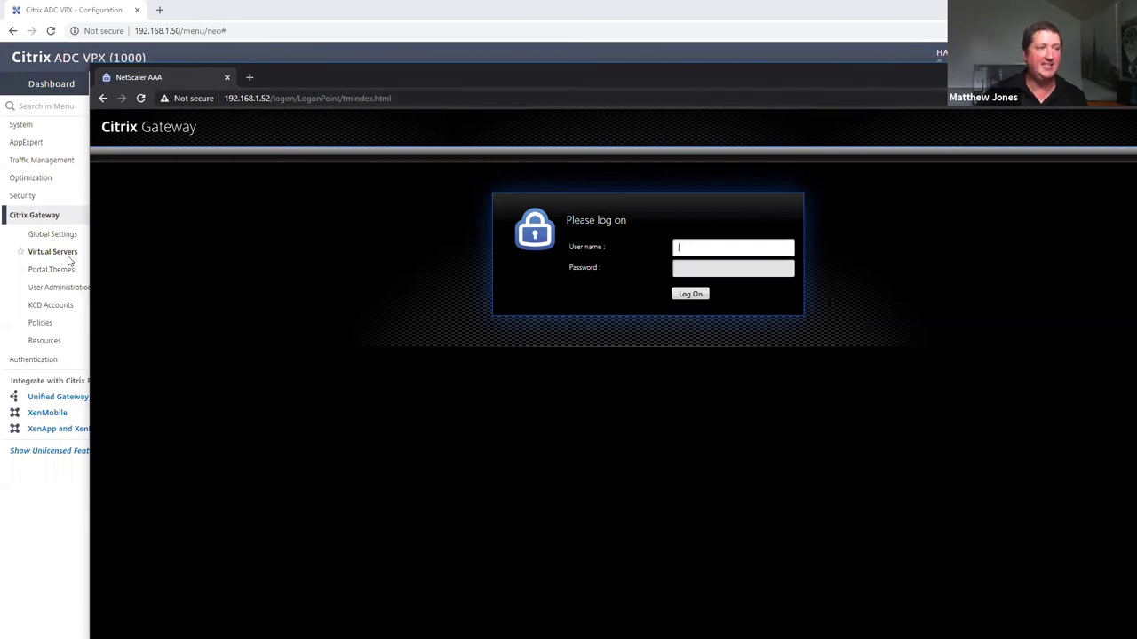
{"action": "left_click", "coordinate": [35, 197]}
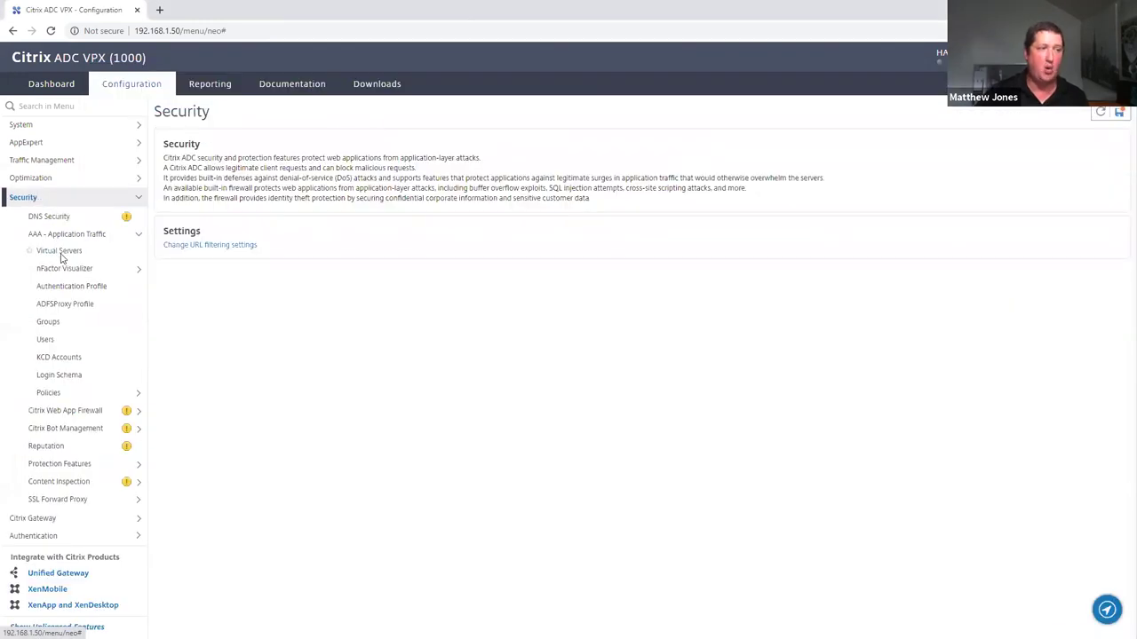
{"action": "left_click", "coordinate": [55, 252]}
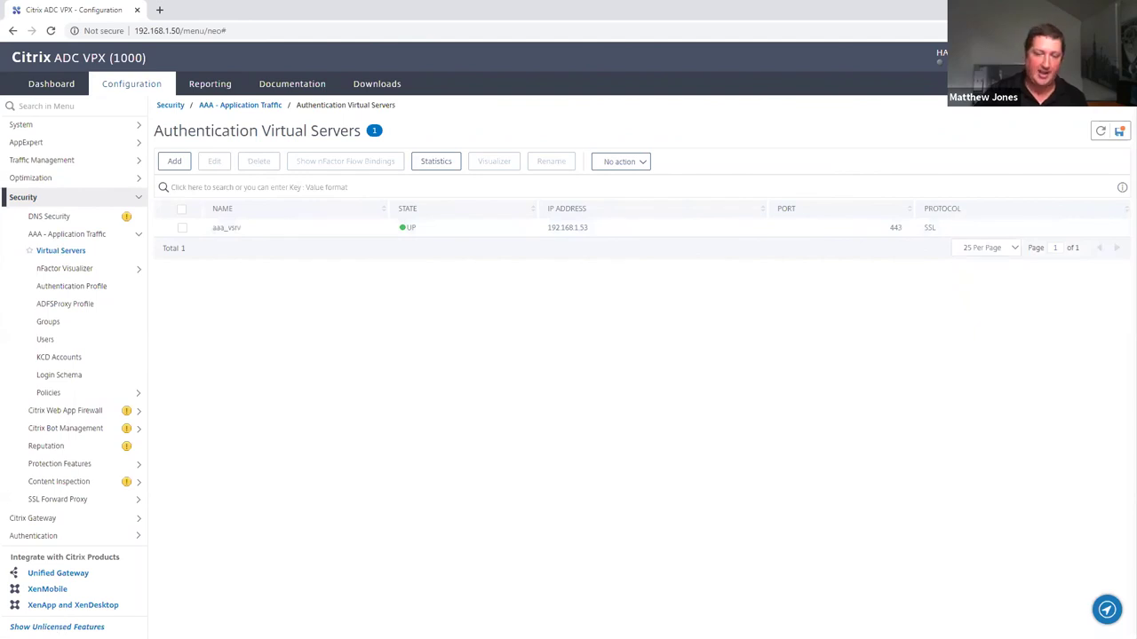
Log on to the gateway as user1, log off, and return to the logon form
{"action": "key", "text": "alt+Tab"}
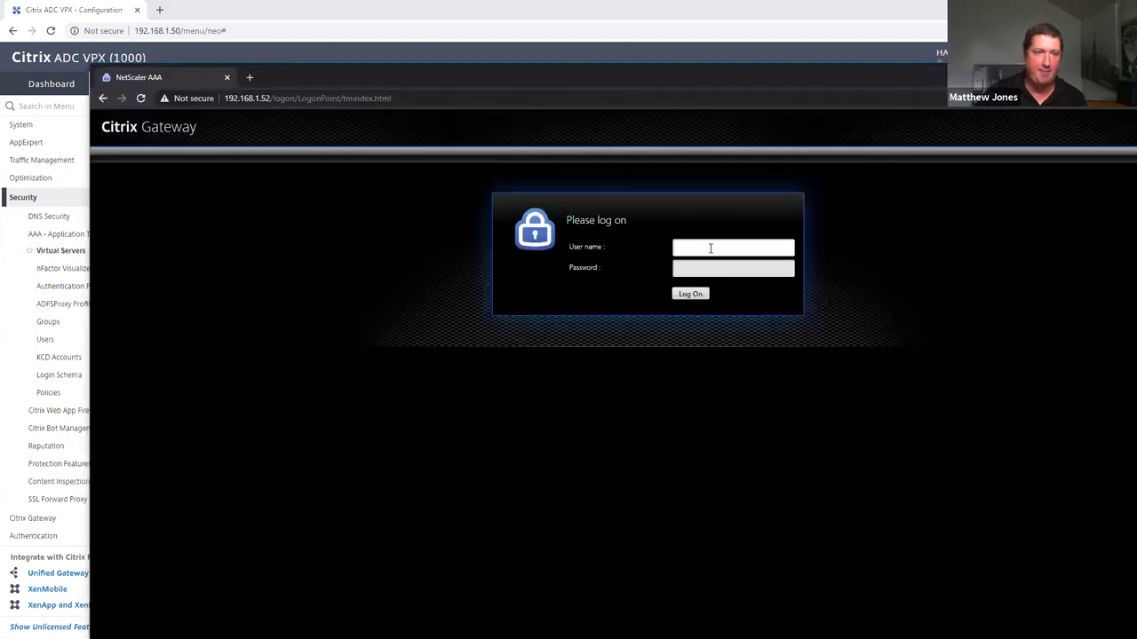
{"action": "type", "text": "user1"}
{"action": "key", "text": "Tab"}
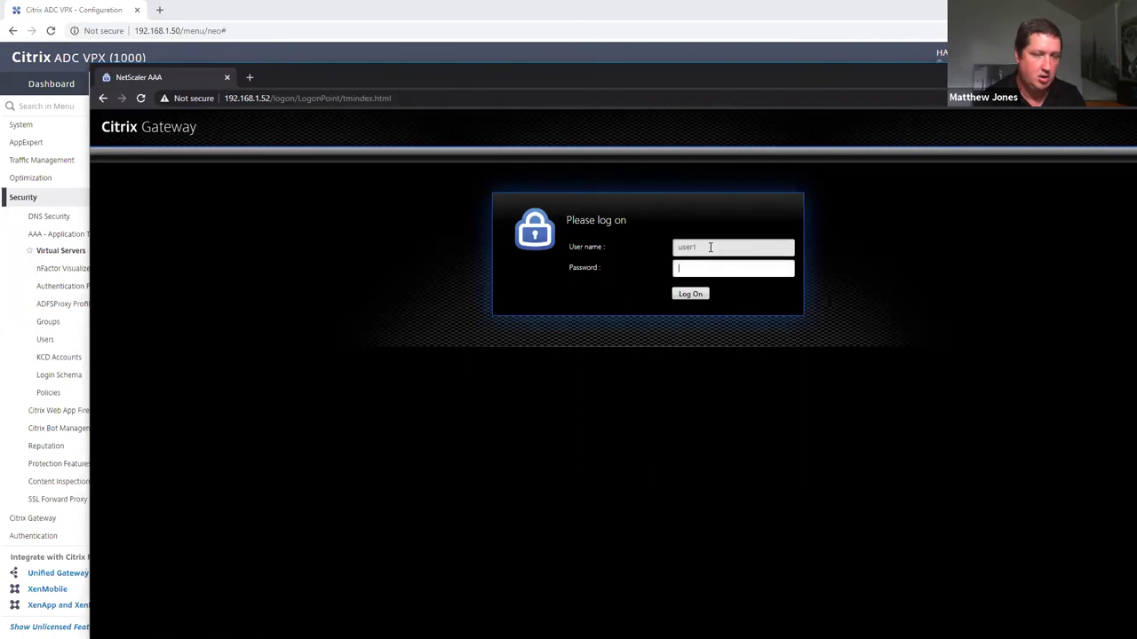
{"action": "key", "text": "Return"}
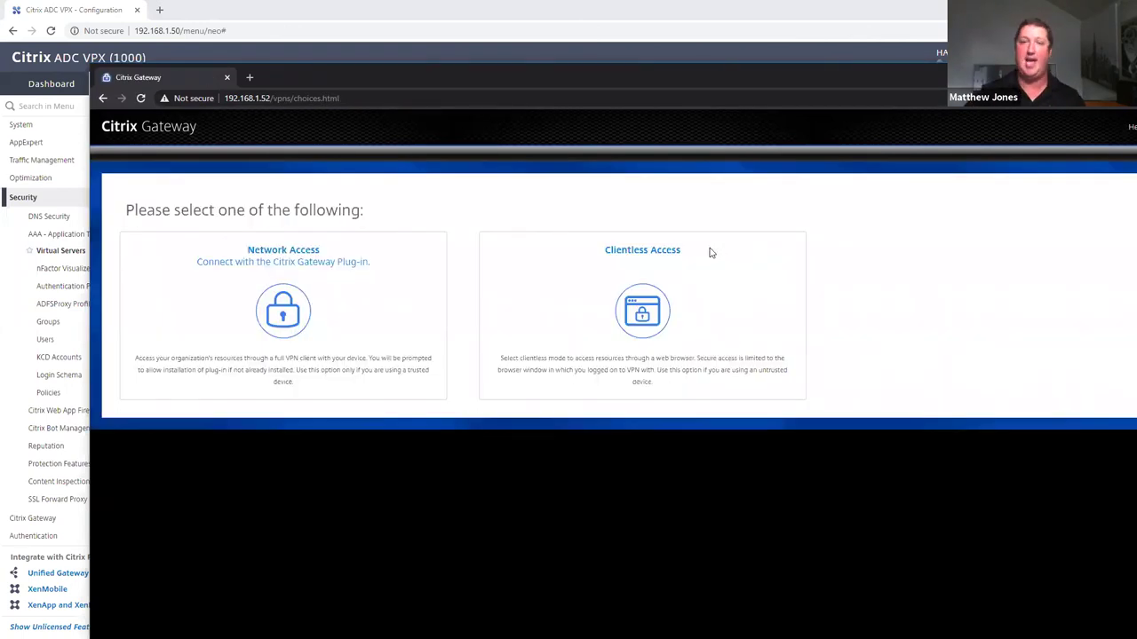
{"action": "left_click", "coordinate": [700, 348]}
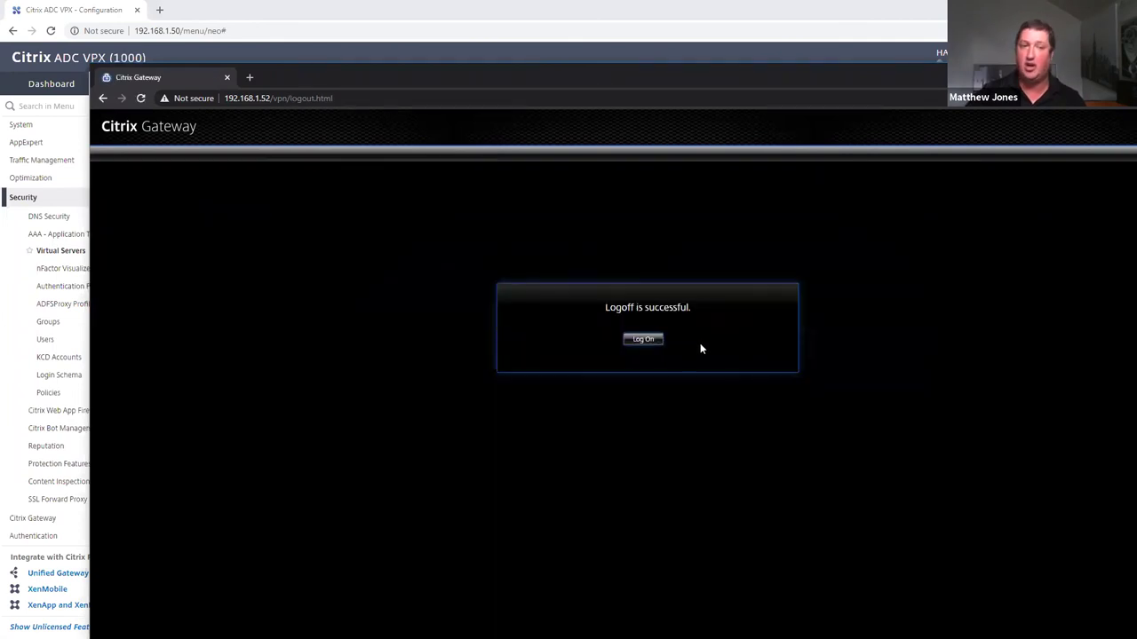
{"action": "left_click", "coordinate": [649, 340]}
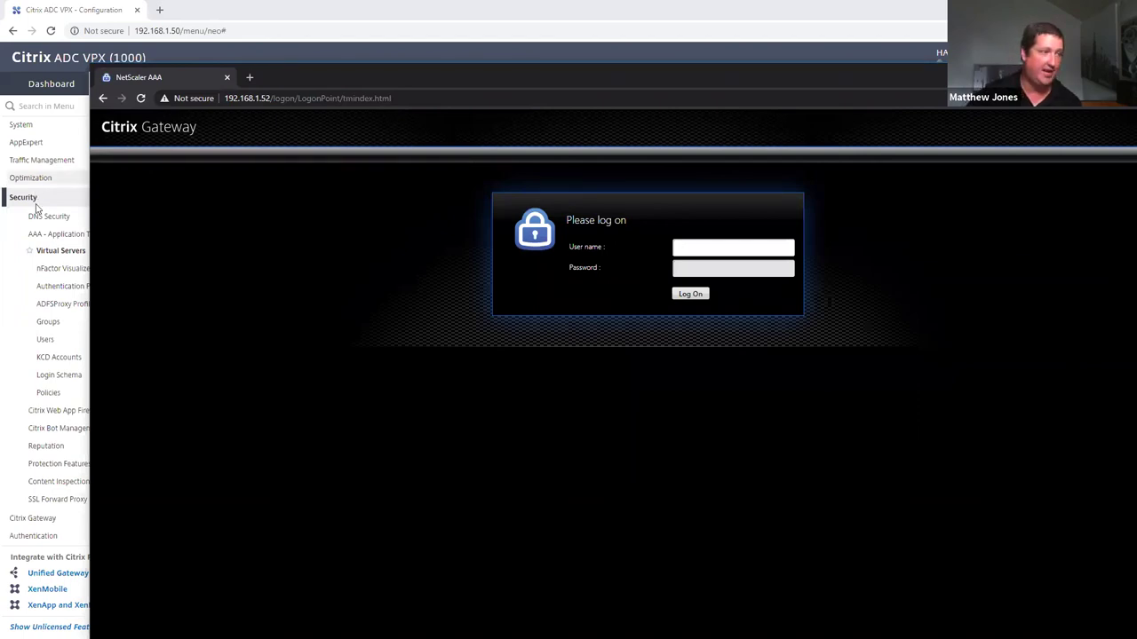
Browse AAA Virtual Servers and advanced Policy Labels, then view the LDAP_Policy flow in nFactor Visualizer
{"action": "left_click", "coordinate": [69, 270]}
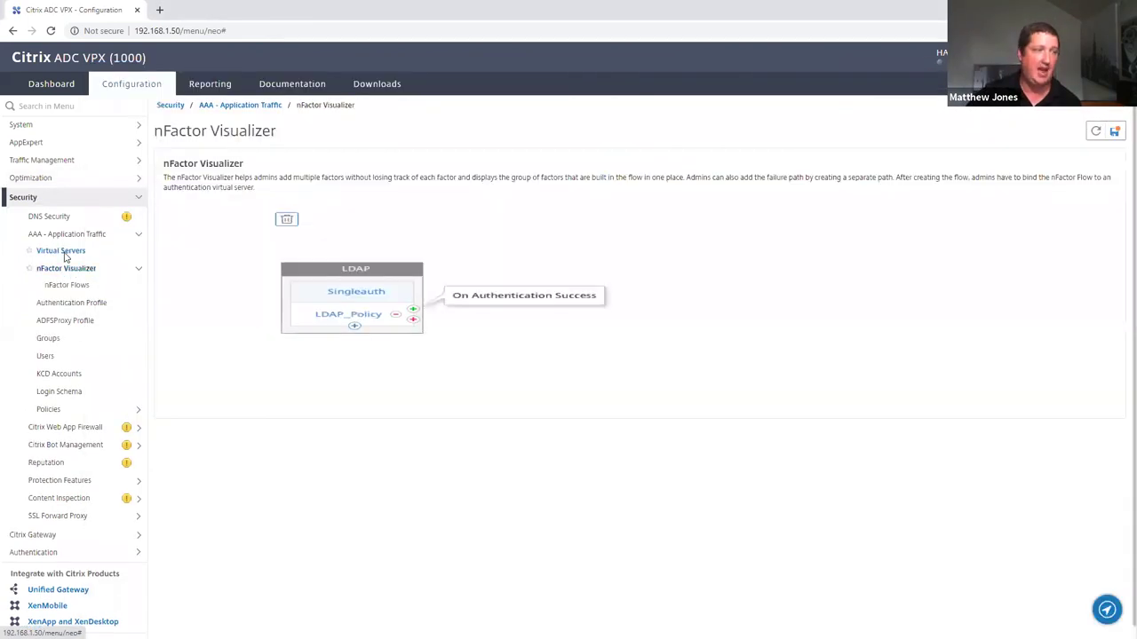
{"action": "left_click", "coordinate": [59, 251]}
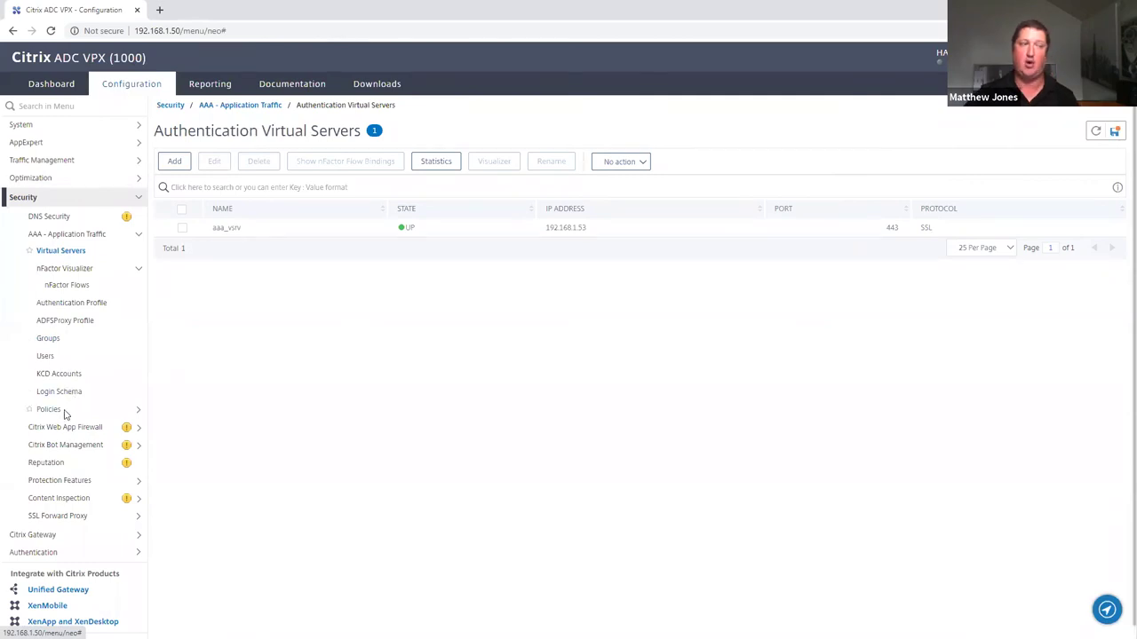
{"action": "left_click", "coordinate": [62, 410]}
{"action": "left_click", "coordinate": [69, 463]}
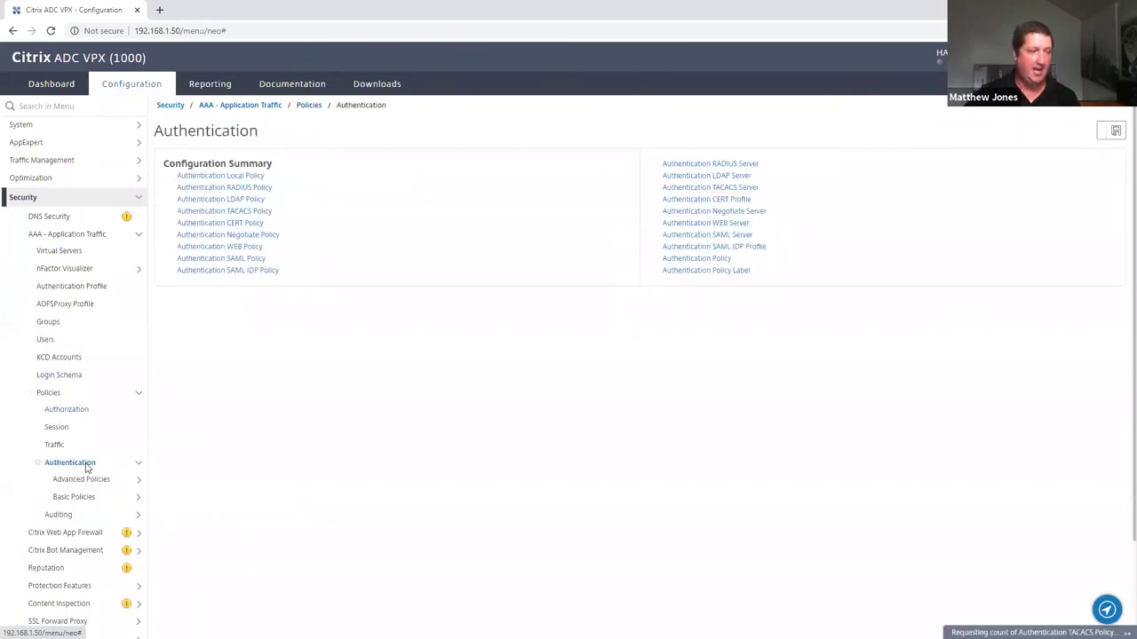
{"action": "left_click", "coordinate": [84, 481]}
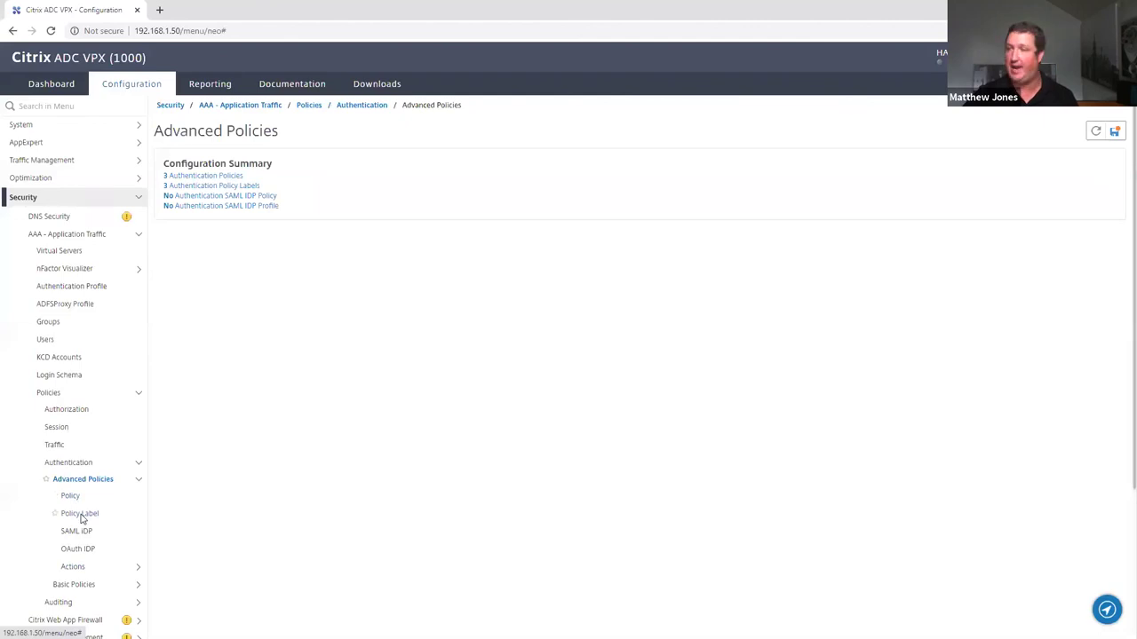
{"action": "left_click", "coordinate": [81, 515]}
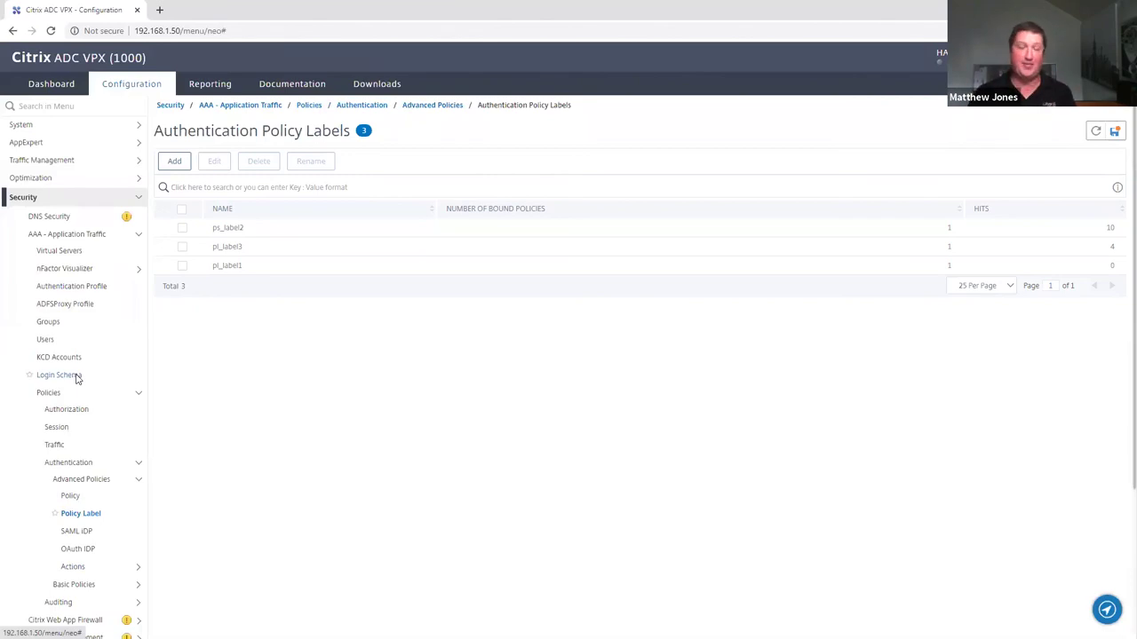
{"action": "left_click", "coordinate": [82, 269]}
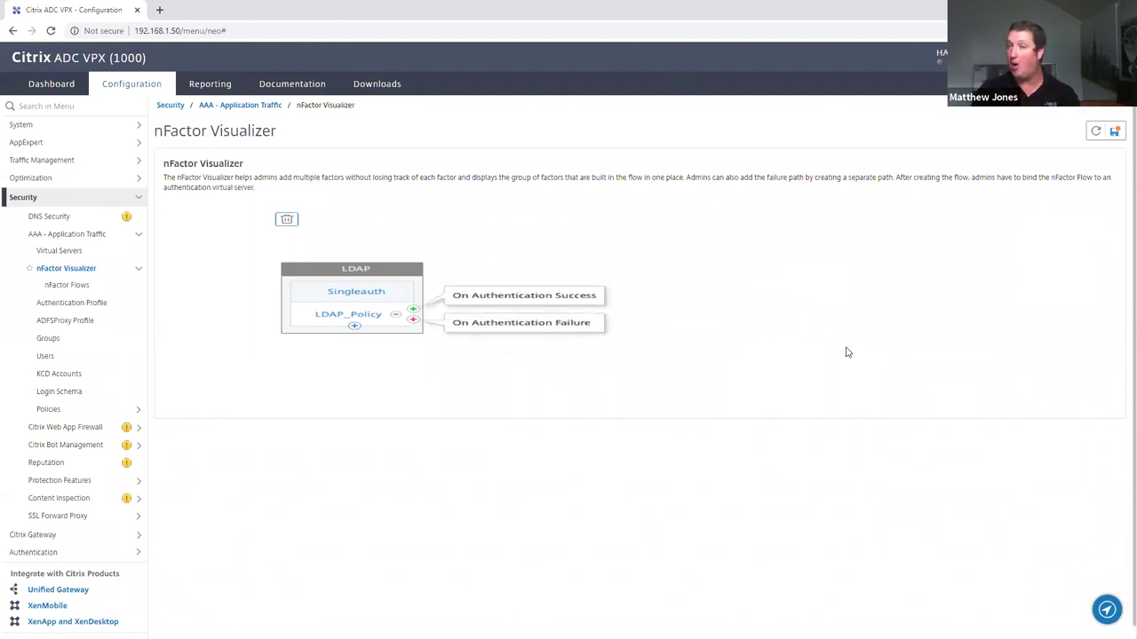
Start a new nFactor flow, abandon it without adding a factor, and open Citrix Web App Firewall
{"action": "left_click", "coordinate": [66, 286]}
{"action": "left_click", "coordinate": [173, 161]}
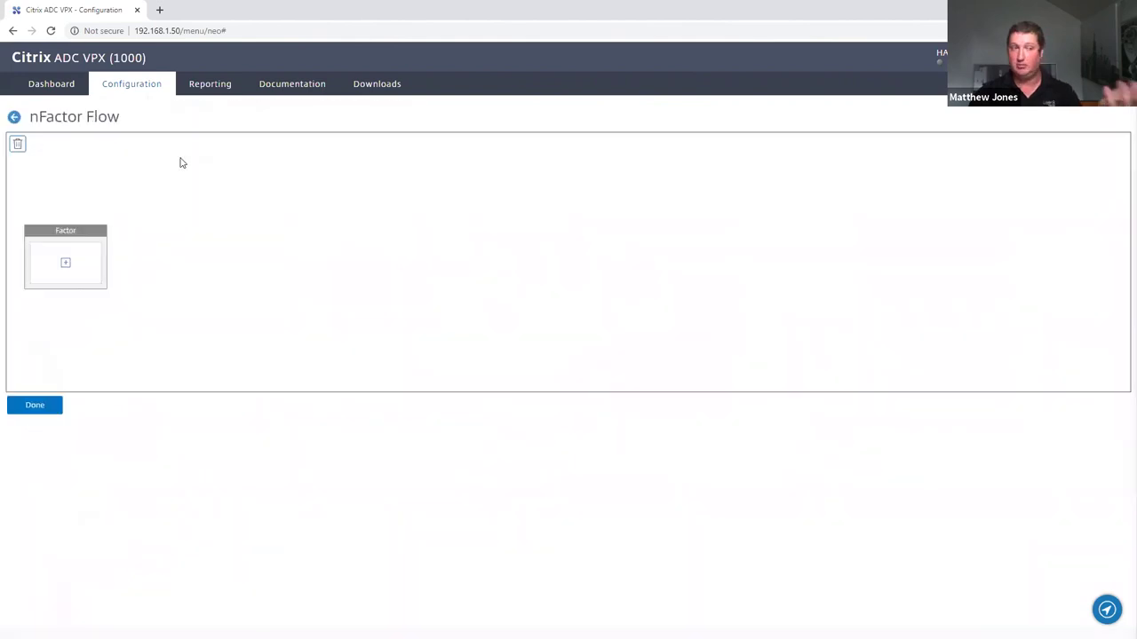
{"action": "left_click", "coordinate": [64, 263]}
{"action": "left_click", "coordinate": [383, 250]}
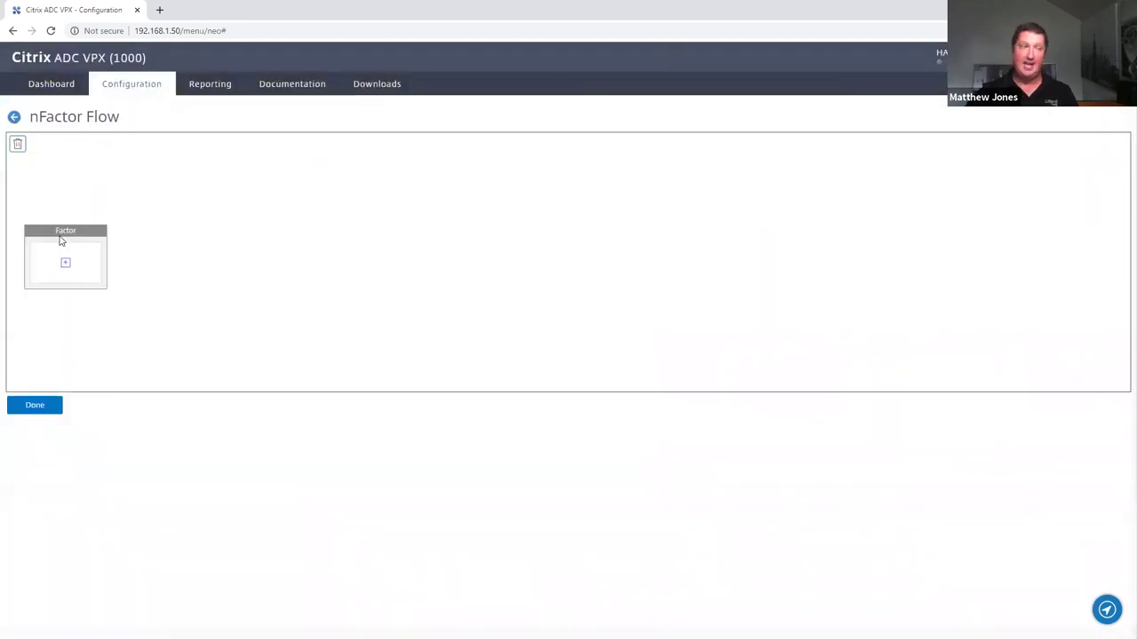
{"action": "left_click", "coordinate": [28, 409]}
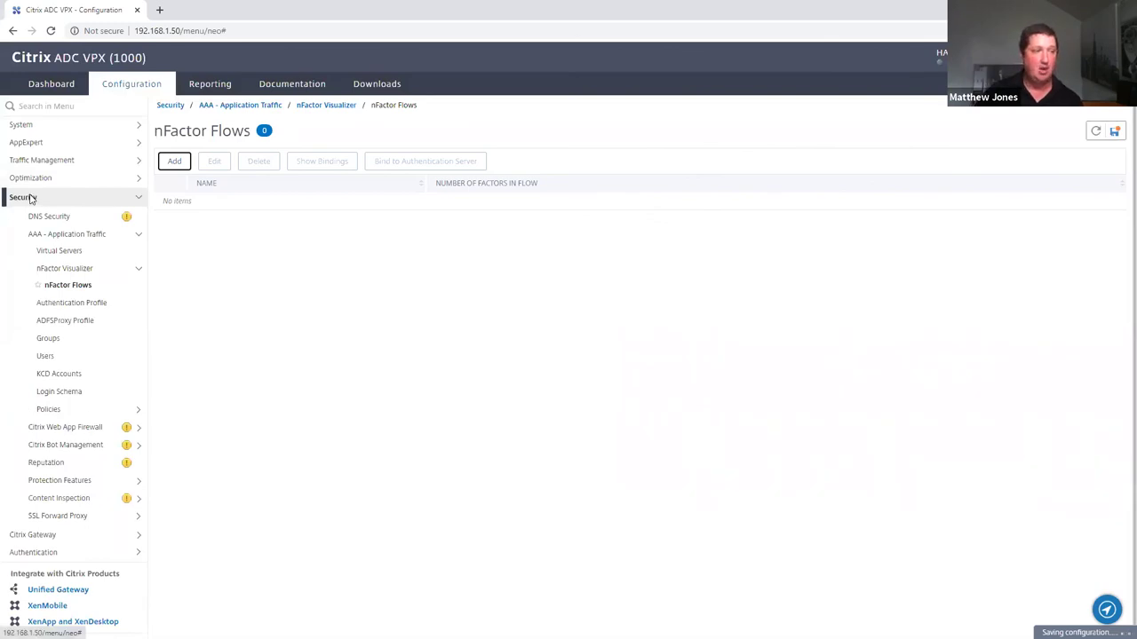
{"action": "left_click", "coordinate": [71, 427]}
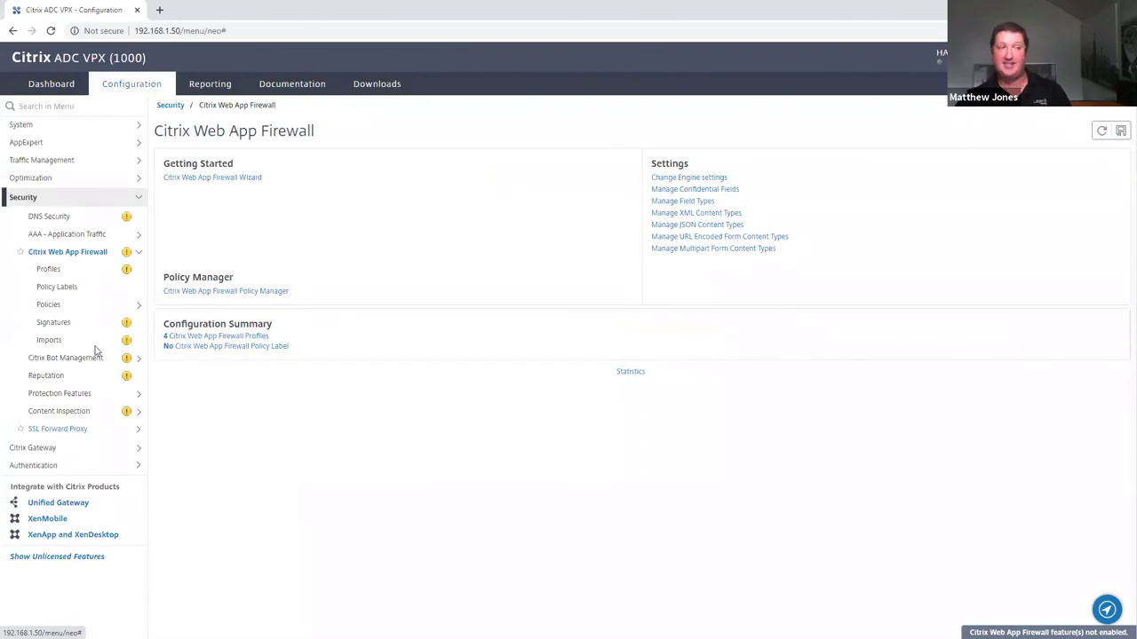
Start a new Web App Firewall profile with HTML, XML and JSON profile types ticked
{"action": "left_click", "coordinate": [74, 274]}
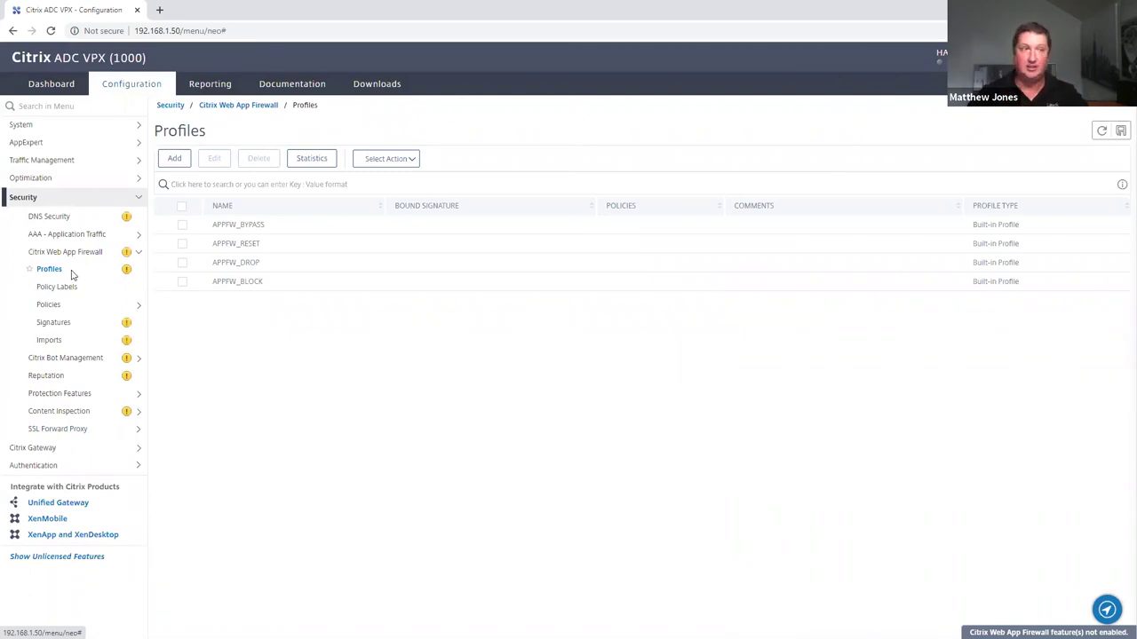
{"action": "left_click", "coordinate": [174, 159]}
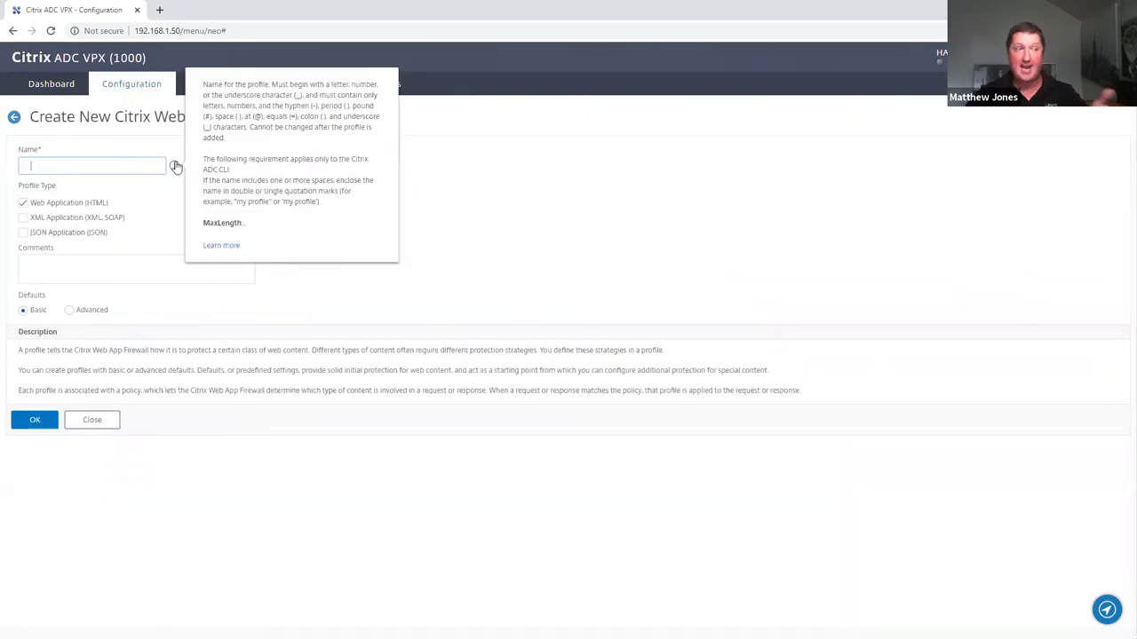
{"action": "left_click", "coordinate": [23, 218]}
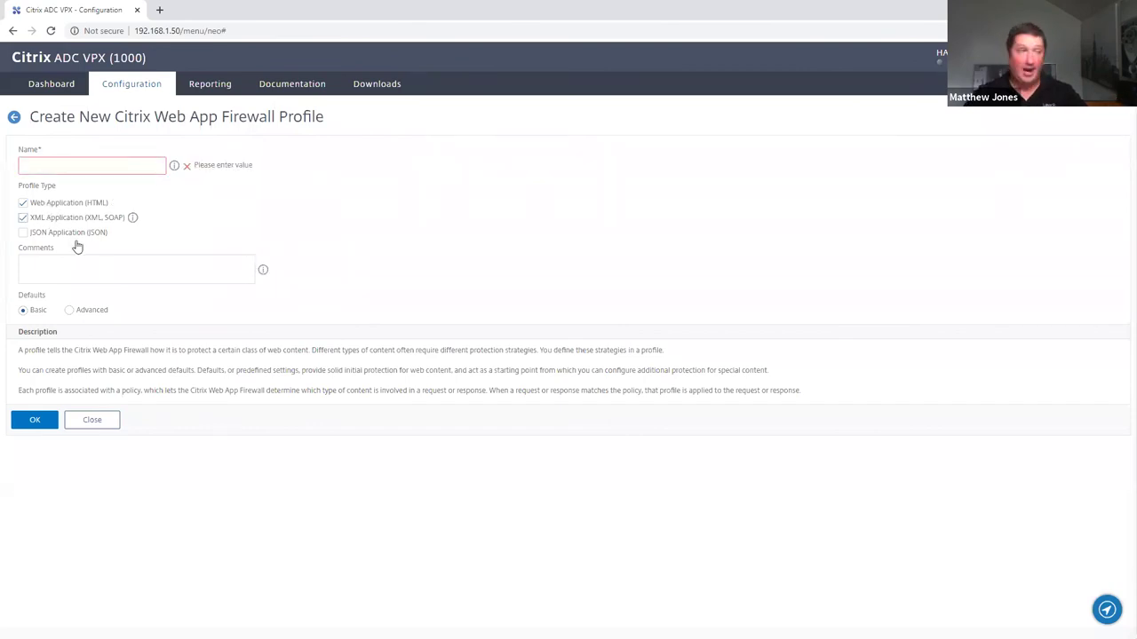
{"action": "left_click", "coordinate": [22, 233]}
{"action": "left_click", "coordinate": [23, 218]}
{"action": "left_click", "coordinate": [22, 204]}
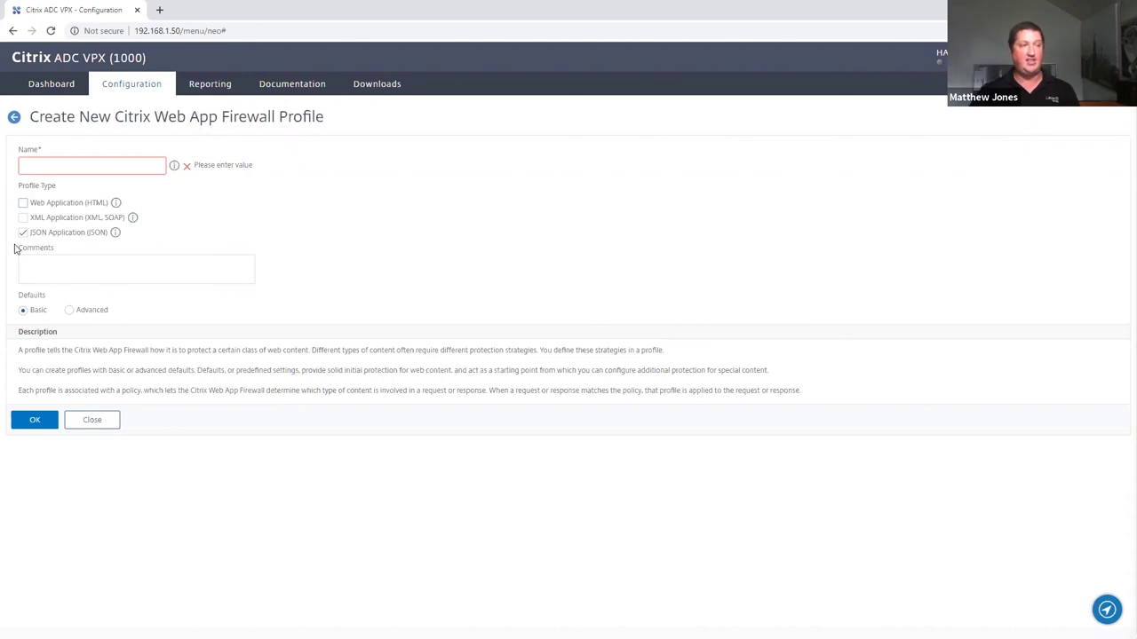
{"action": "left_click", "coordinate": [23, 217]}
{"action": "left_click", "coordinate": [23, 202]}
Name the profile new_appfw_prof and create it
{"action": "left_click", "coordinate": [40, 163]}
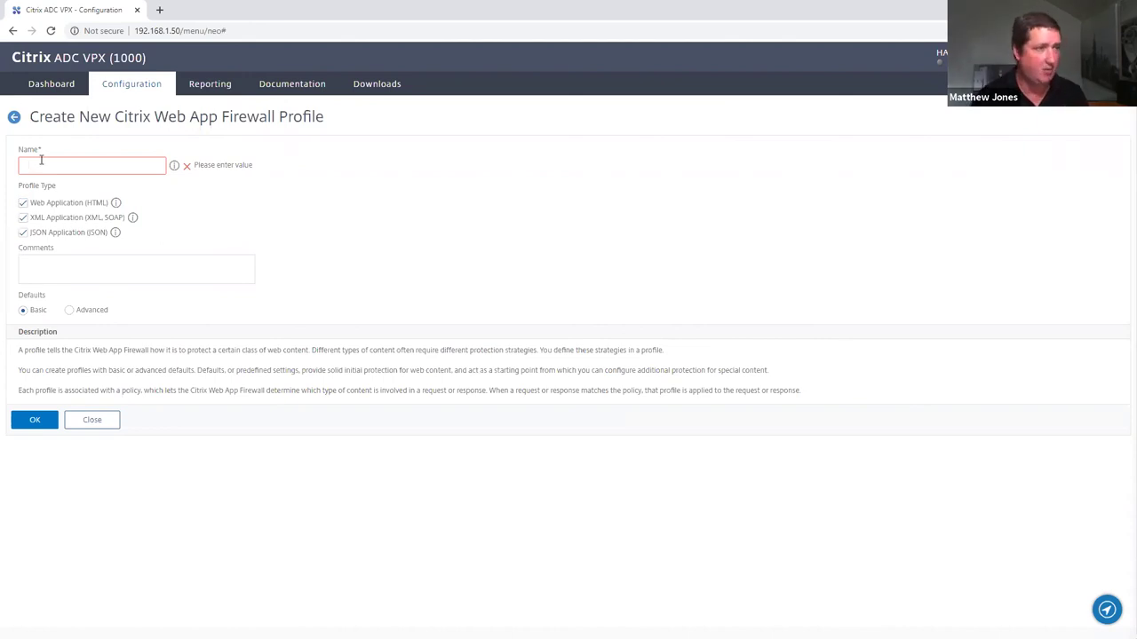
{"action": "type", "text": "new_appfw"}
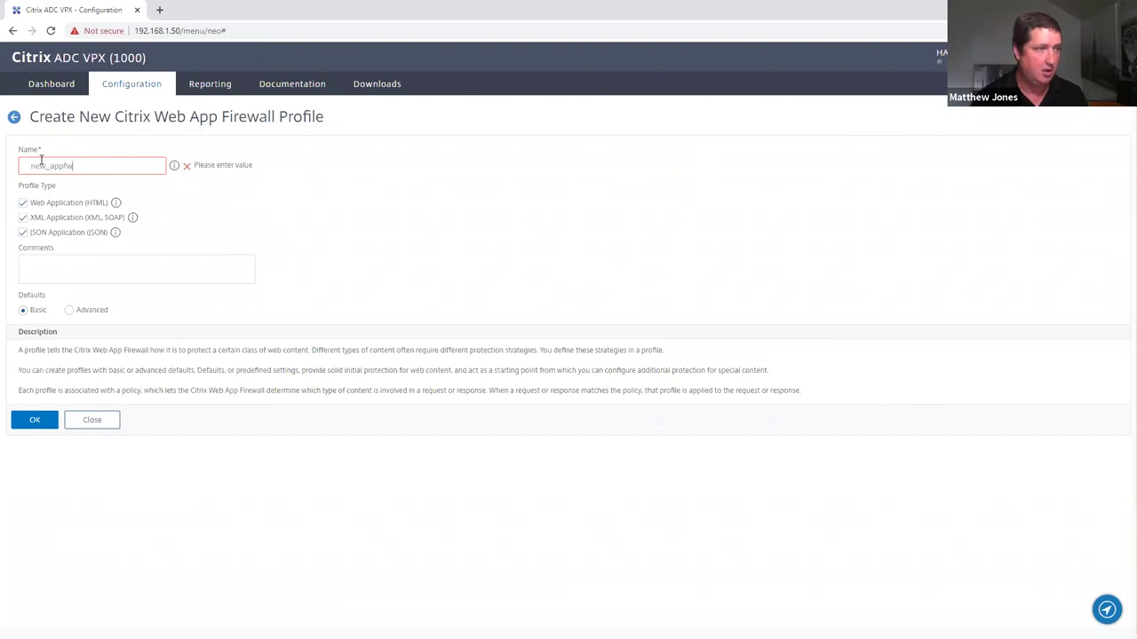
{"action": "type", "text": "_prof"}
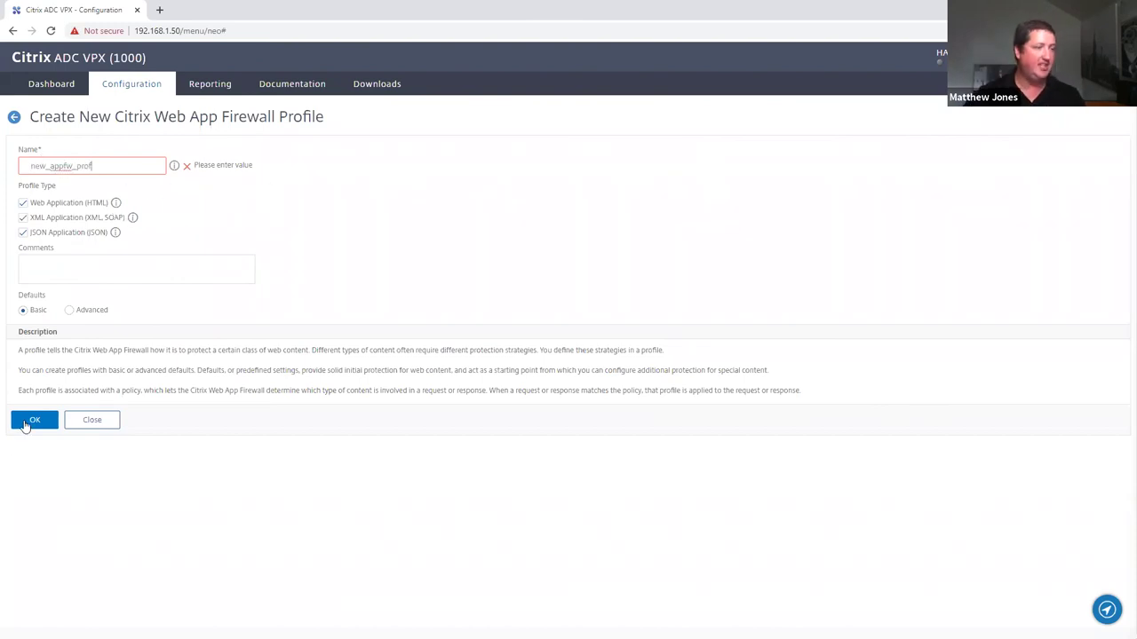
{"action": "left_click", "coordinate": [27, 422]}
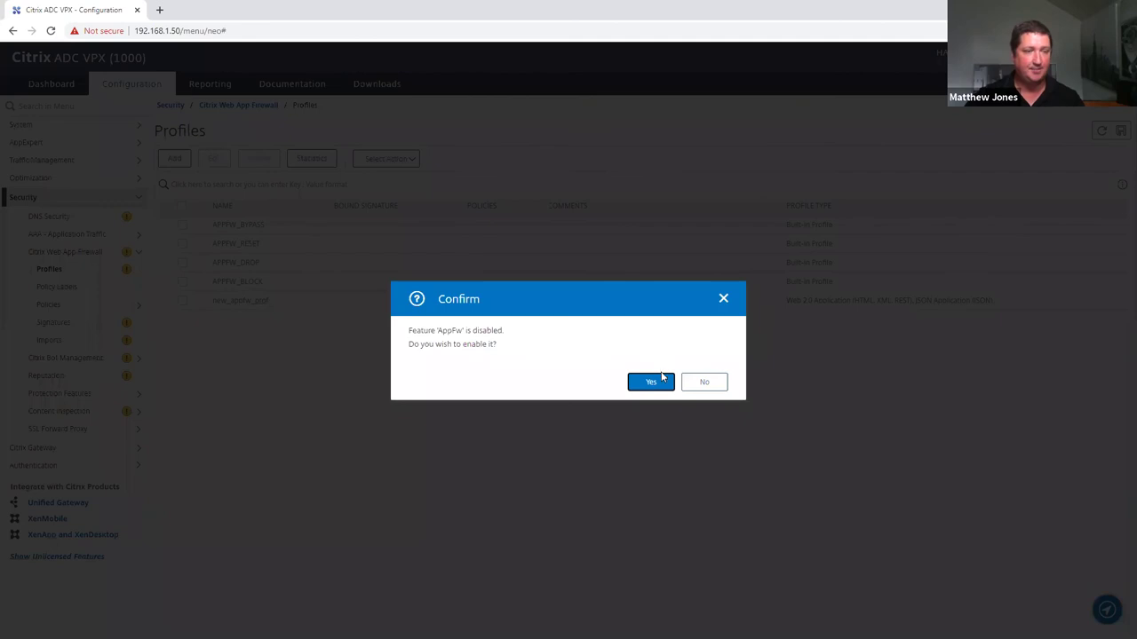
Enable the AppFw feature and review the Security Checks of new_appfw_prof
{"action": "left_click", "coordinate": [649, 382]}
{"action": "left_click", "coordinate": [182, 301]}
{"action": "left_click", "coordinate": [215, 158]}
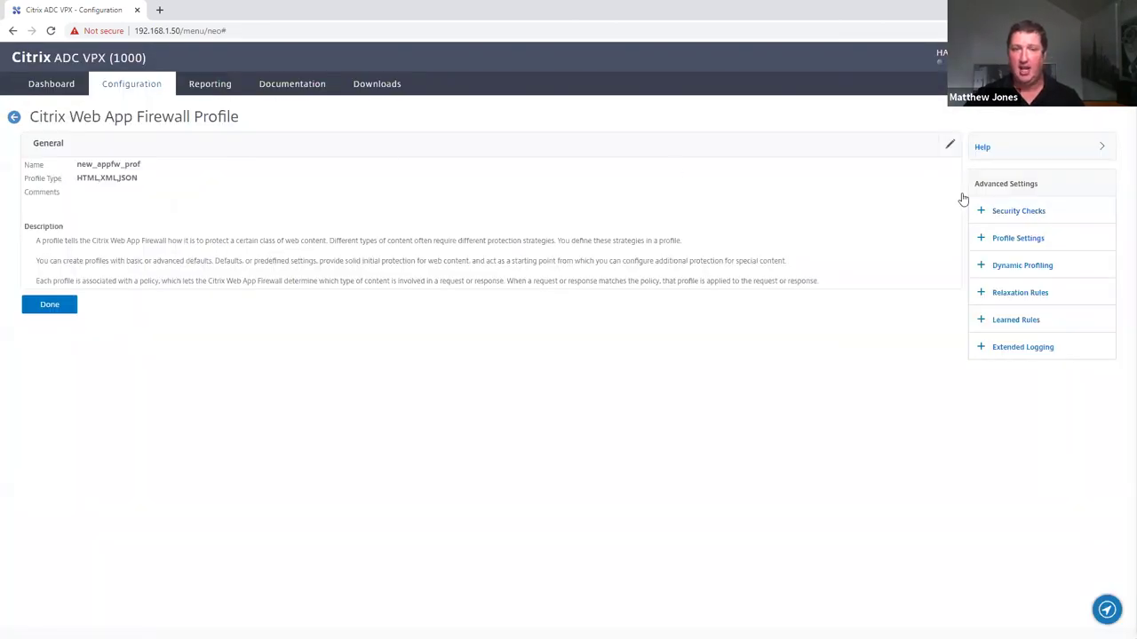
{"action": "left_click", "coordinate": [1017, 211]}
{"action": "scroll", "coordinate": [215, 356], "scroll_direction": "down", "scroll_amount": 2}
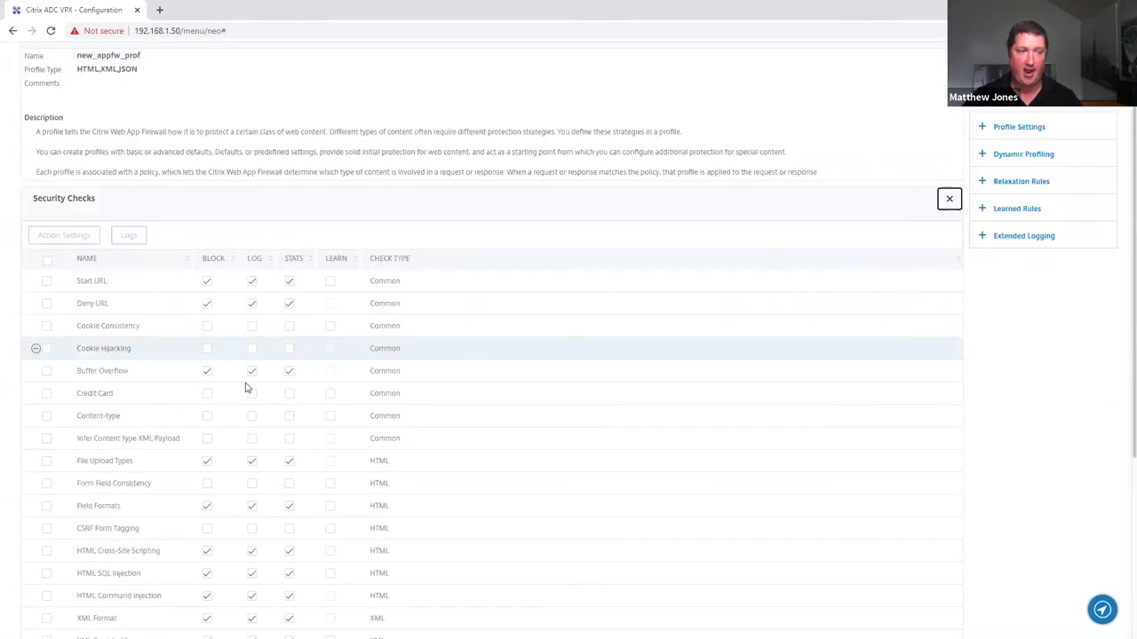
{"action": "scroll", "coordinate": [364, 381], "scroll_direction": "down", "scroll_amount": 1}
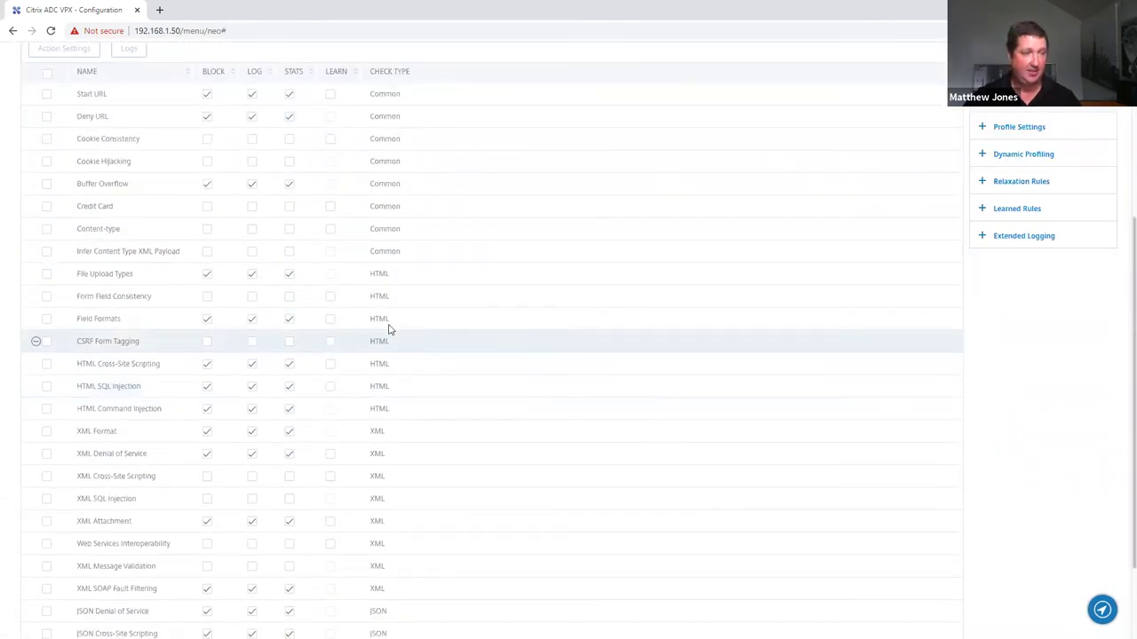
{"action": "scroll", "coordinate": [388, 395], "scroll_direction": "down", "scroll_amount": 1}
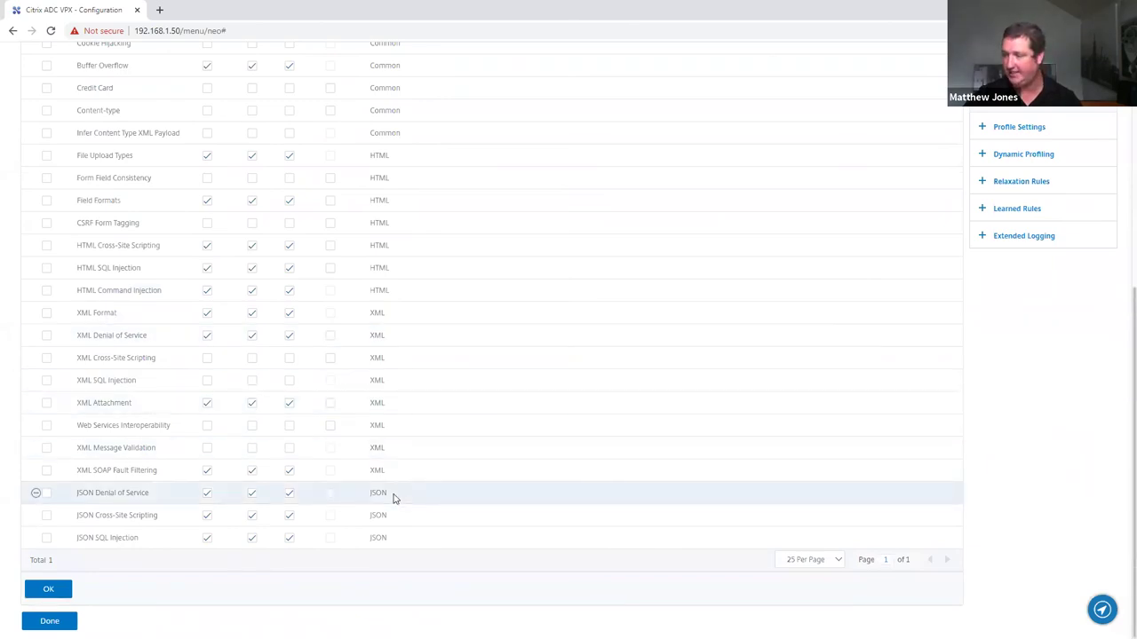
Check new_appfw_prof's Dynamic Profiling settings, then go to the Citrix Bot Management overview
{"action": "left_click", "coordinate": [1019, 158]}
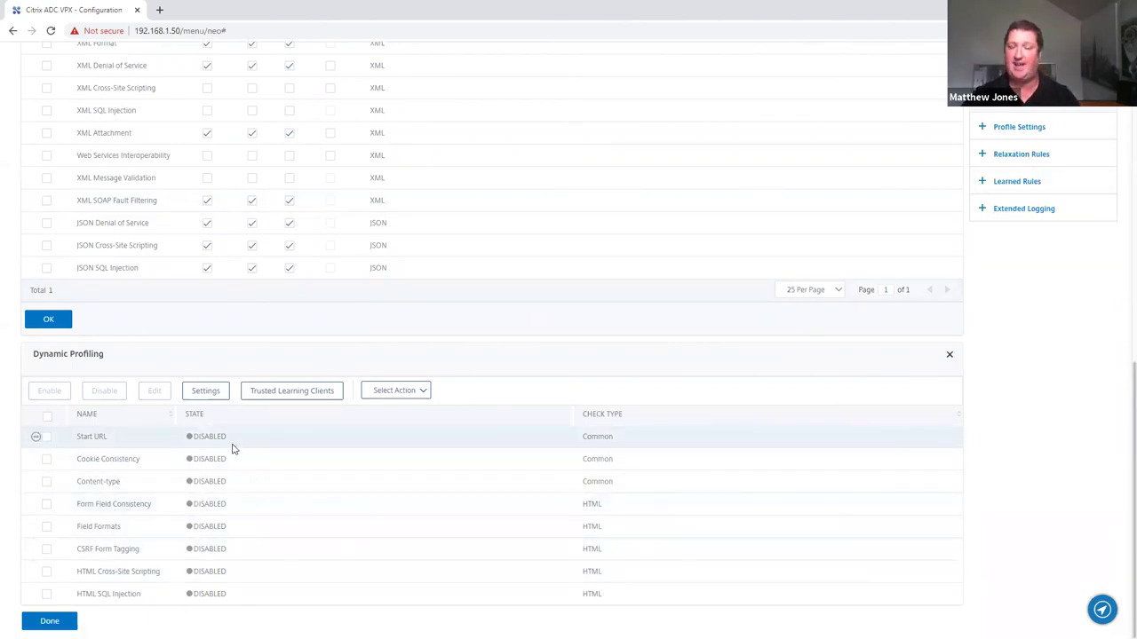
{"action": "scroll", "coordinate": [186, 463], "scroll_direction": "up", "scroll_amount": 15}
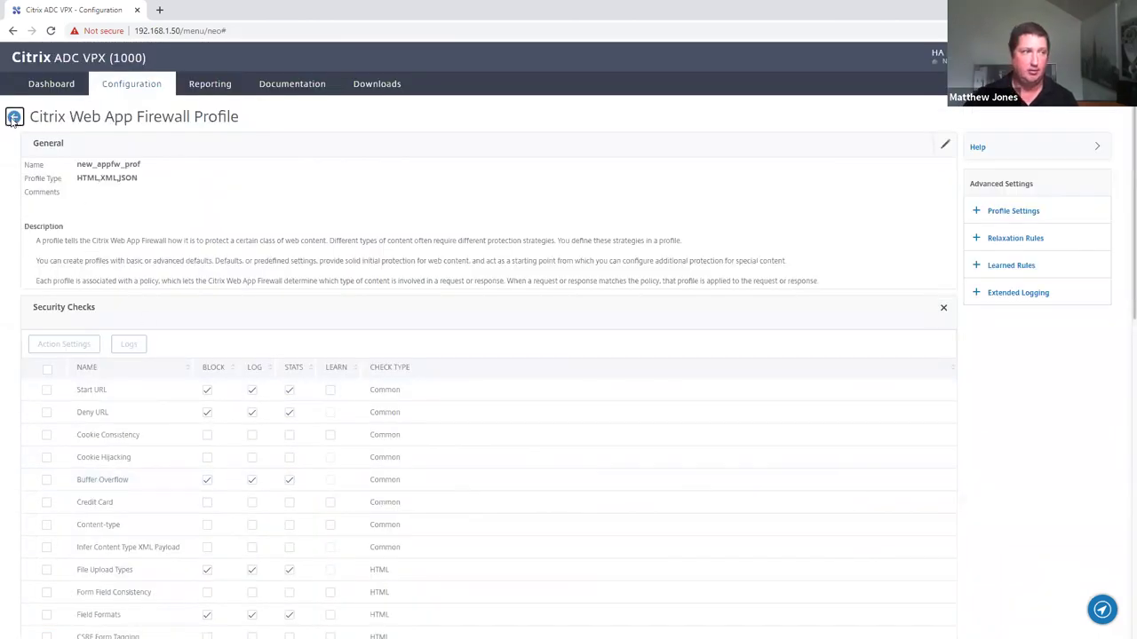
{"action": "left_click", "coordinate": [14, 116]}
{"action": "left_click", "coordinate": [66, 358]}
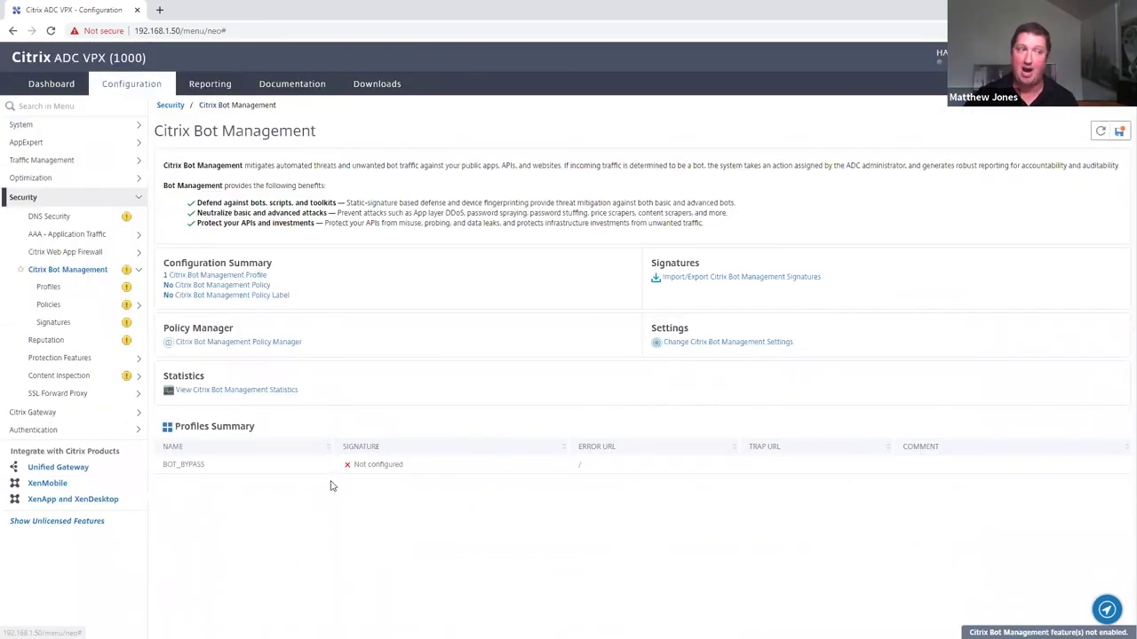
Open and discard a new Bot Management profile, then advance the slides to Questions & Answers
{"action": "left_click", "coordinate": [54, 293]}
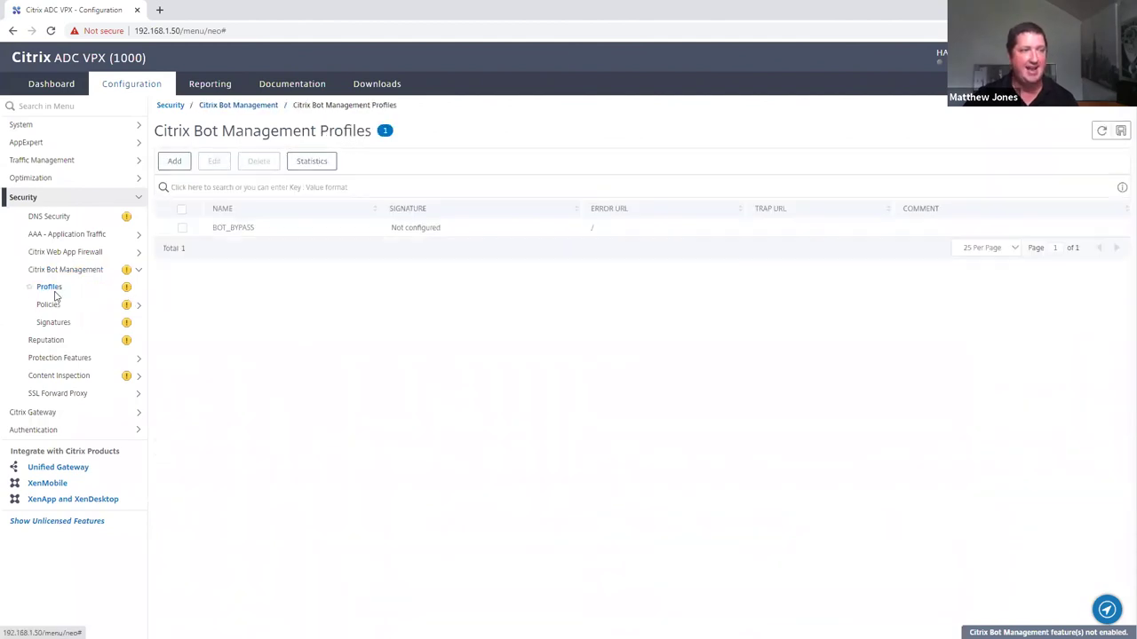
{"action": "left_click", "coordinate": [174, 161]}
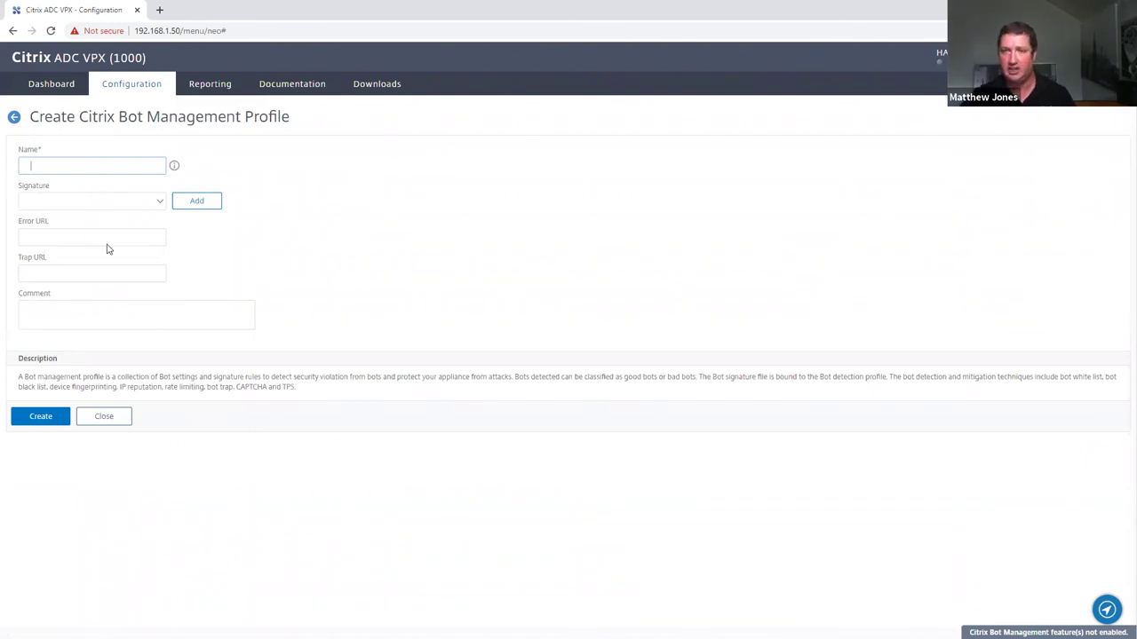
{"action": "left_click", "coordinate": [101, 420]}
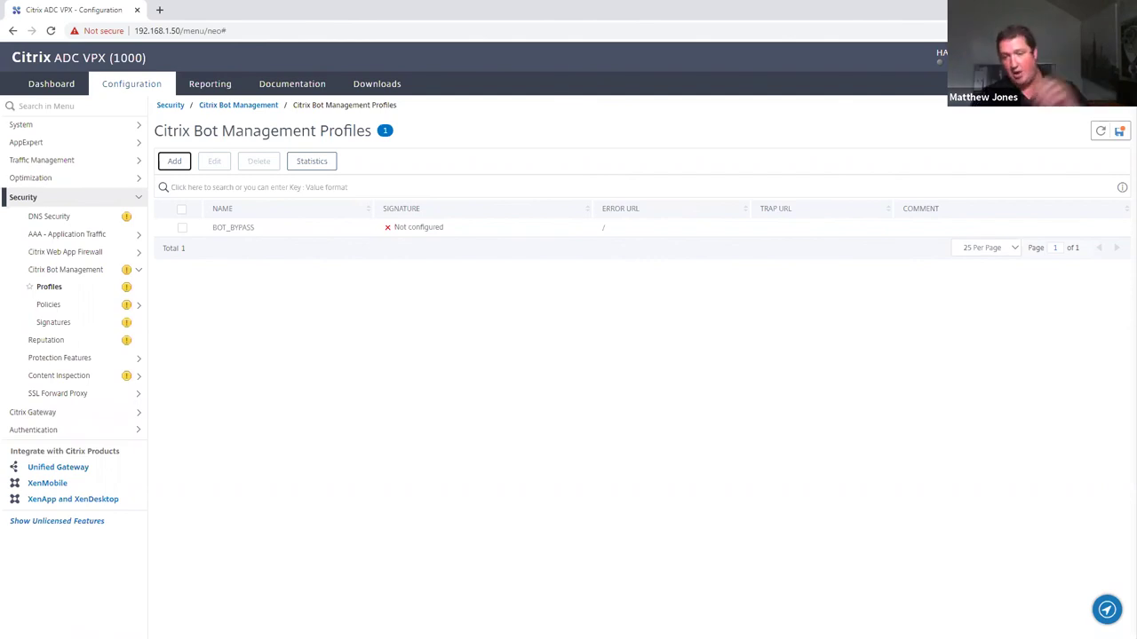
{"action": "key", "text": "alt+Tab"}
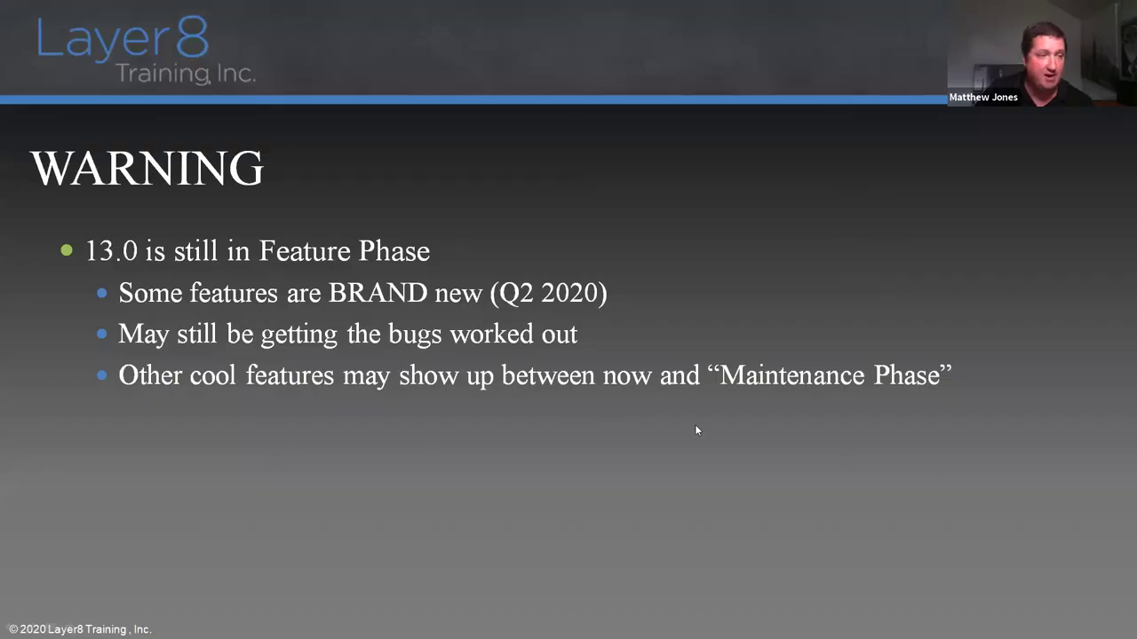
{"action": "key", "text": "Right"}
{"action": "key", "text": "Right"}
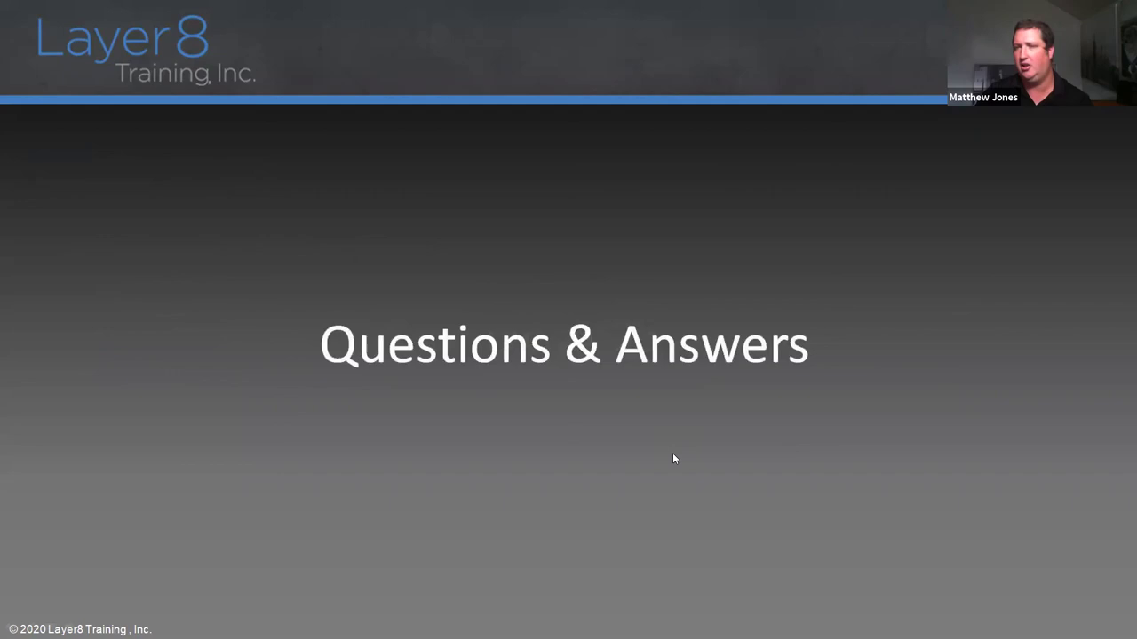